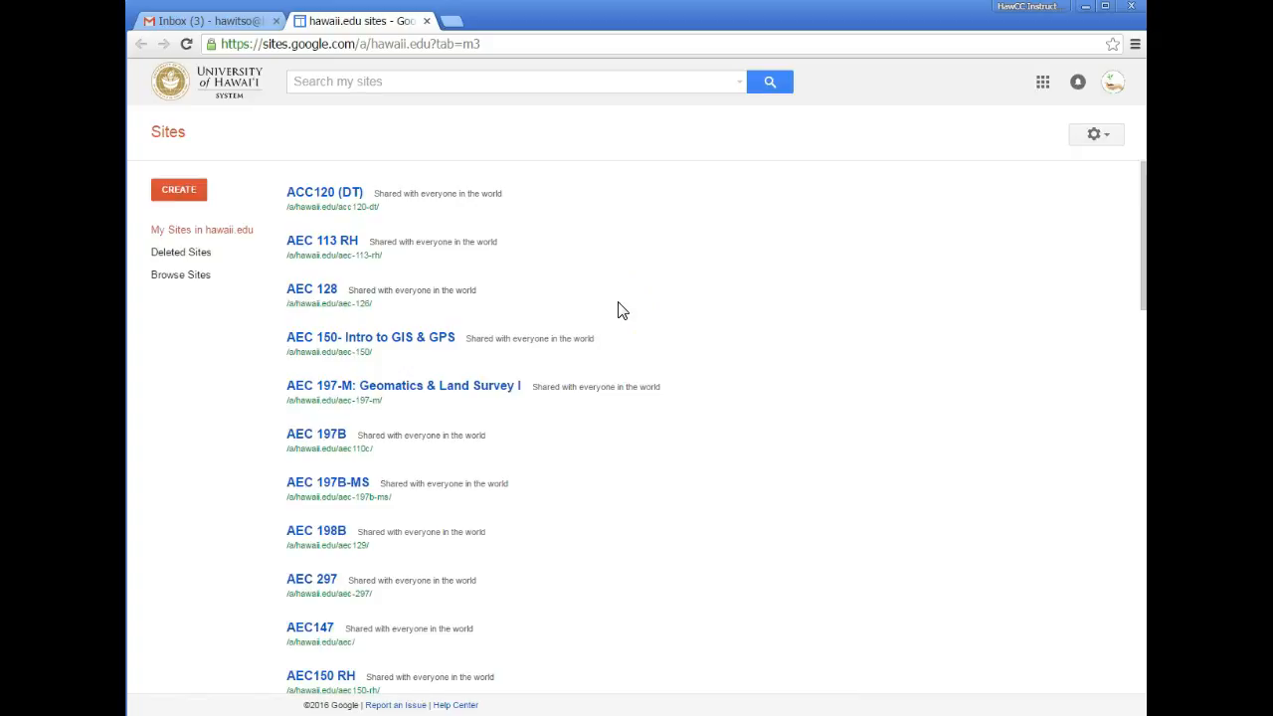
# - Reload the My Sites list and open Sample Site to its Home page
pyautogui.click(186, 44)
pyautogui.scroll(-10, 415, 434)
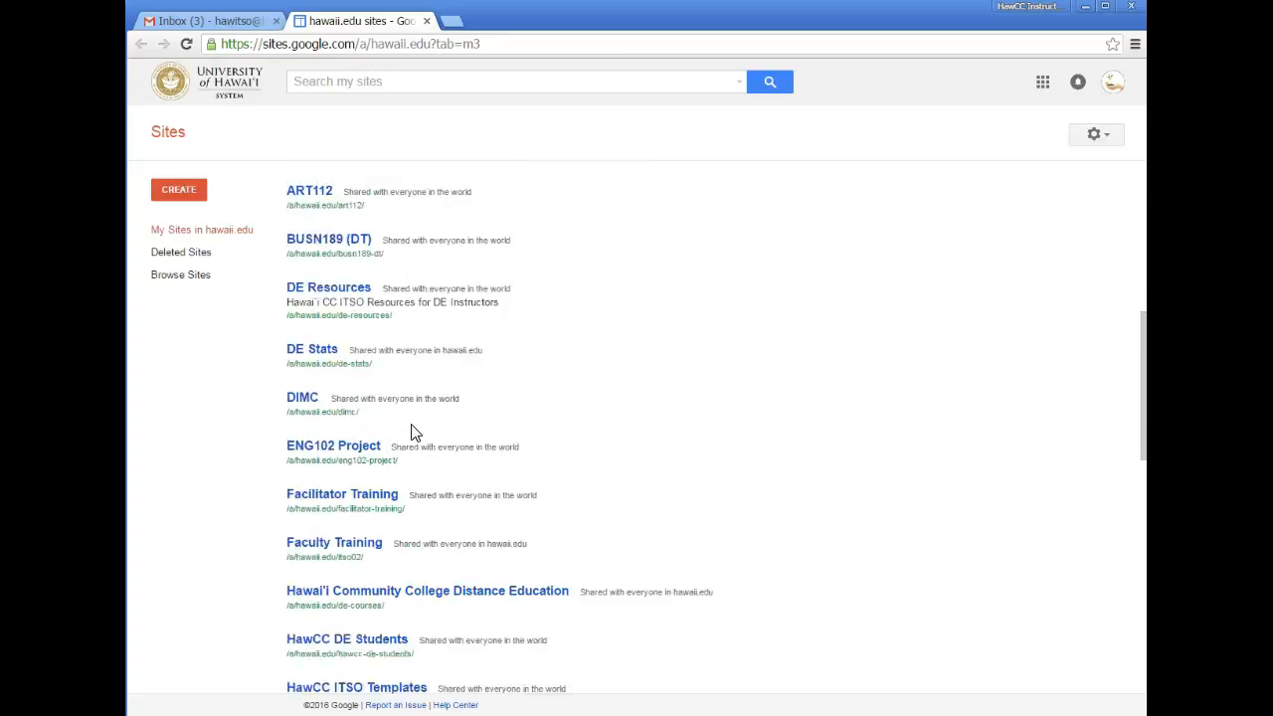
pyautogui.scroll(-4, 414, 434)
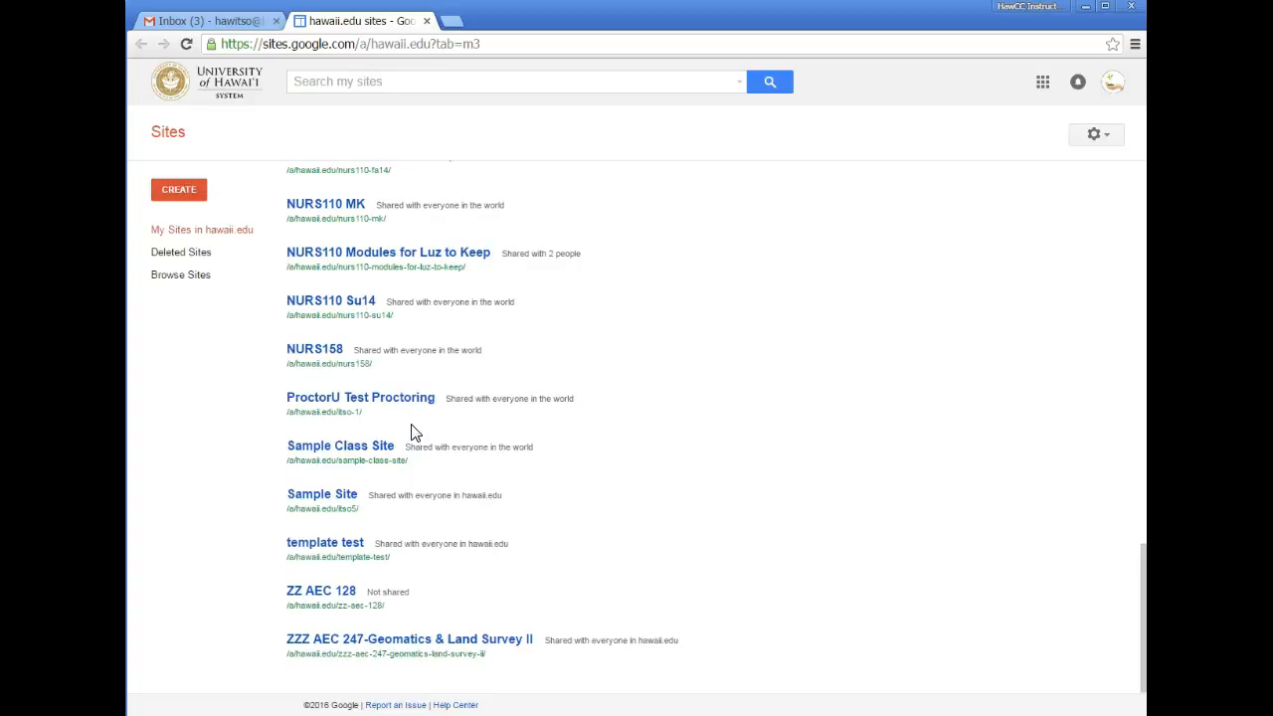
pyautogui.click(332, 496)
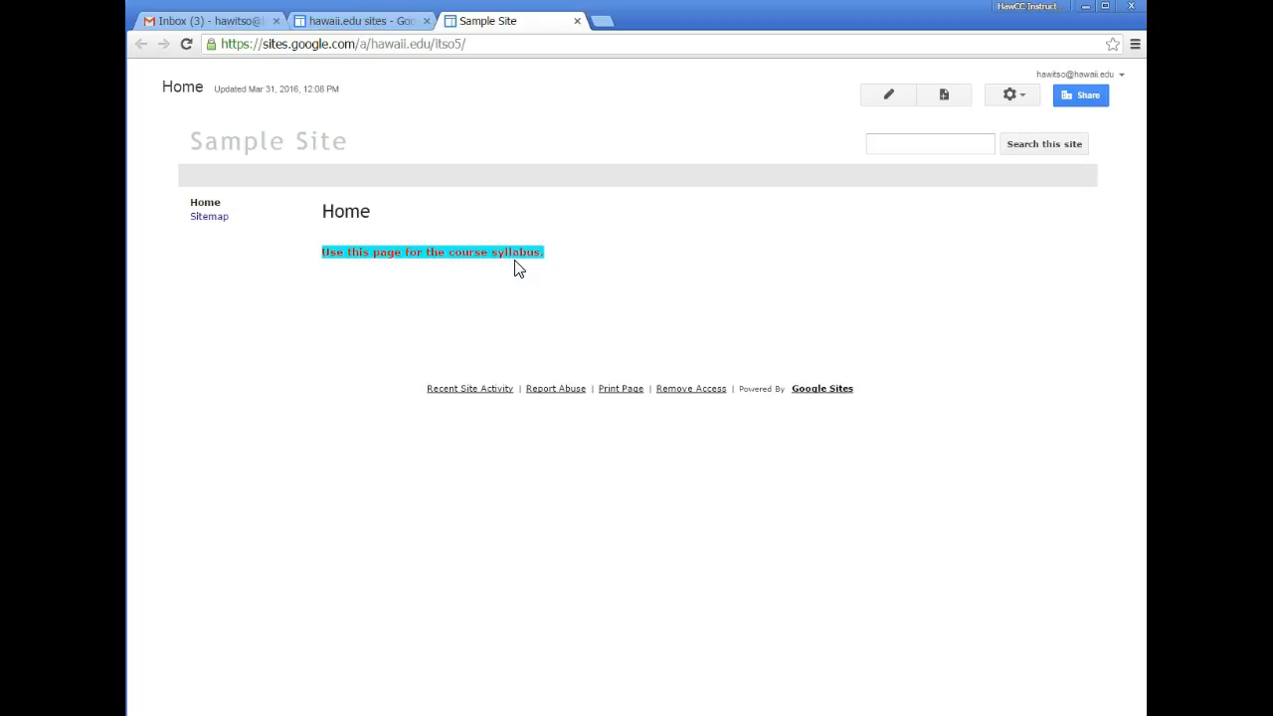
# - Open Manage site from the gear menu to reach the Sample Site General settings
pyautogui.click(1013, 101)
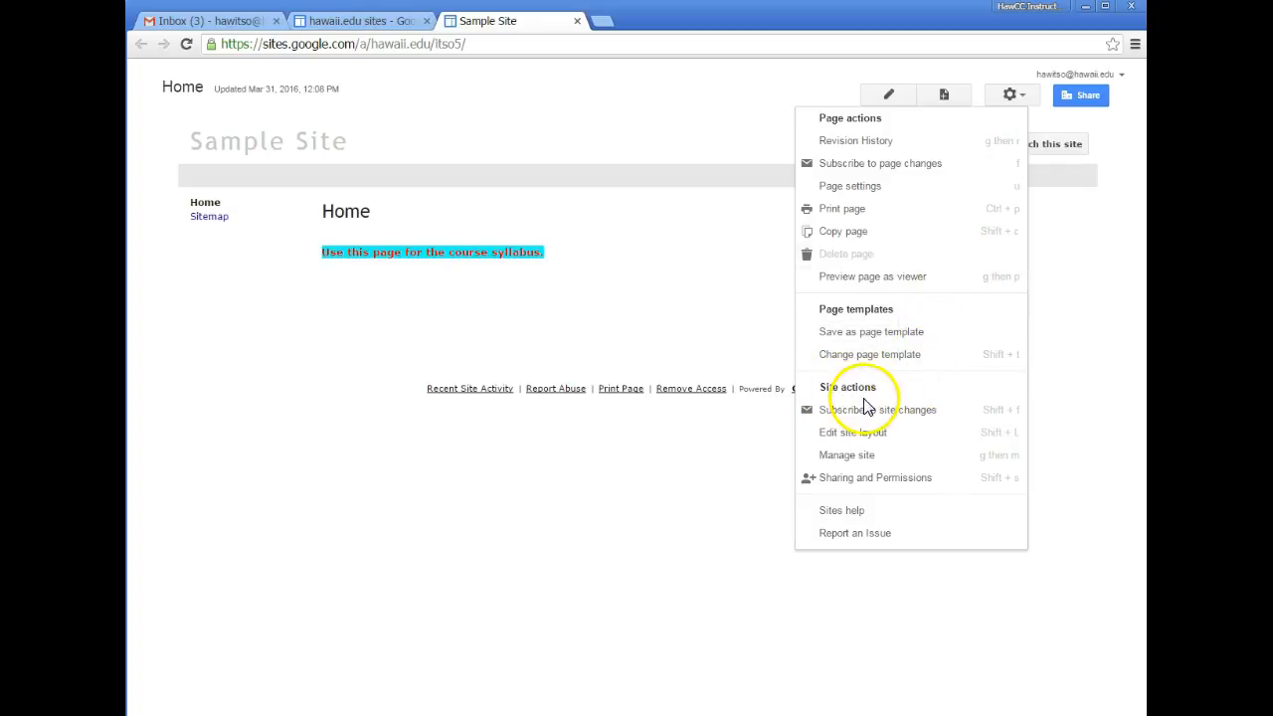
pyautogui.click(869, 459)
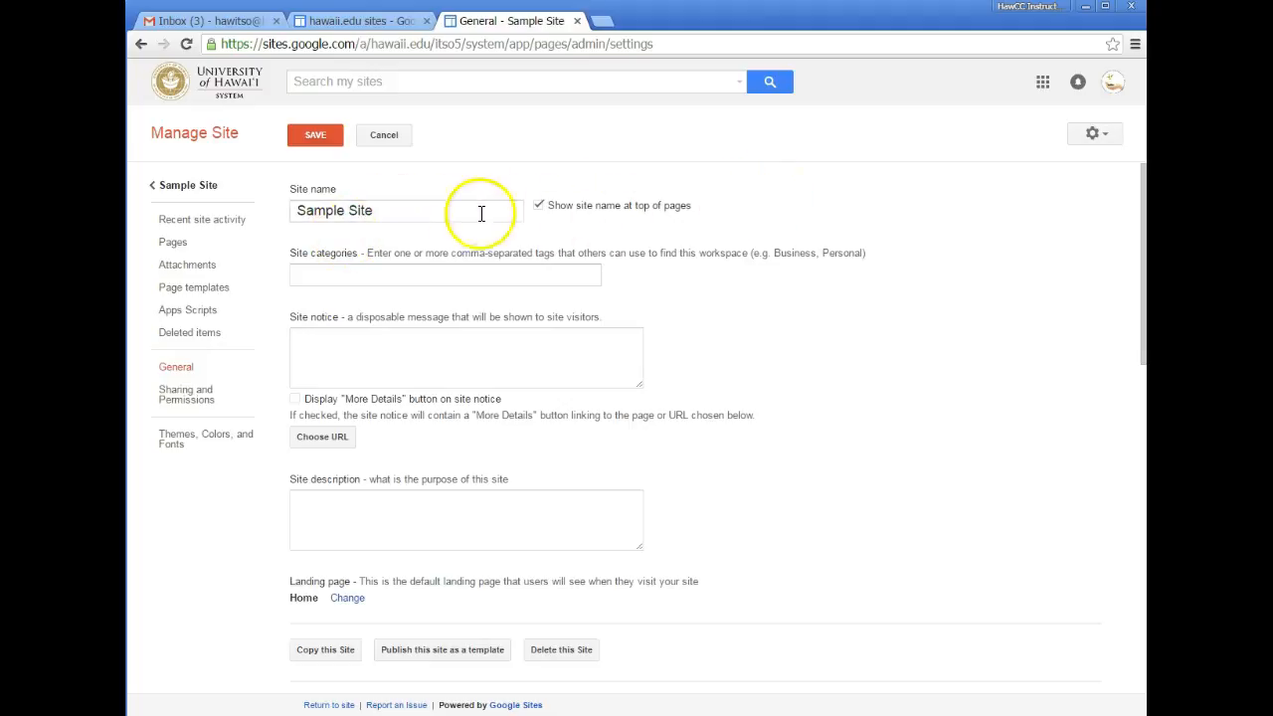
# - Keep the site name 'Sample Site' and uncheck 'Show site name at top of pages'
pyautogui.click(376, 218)
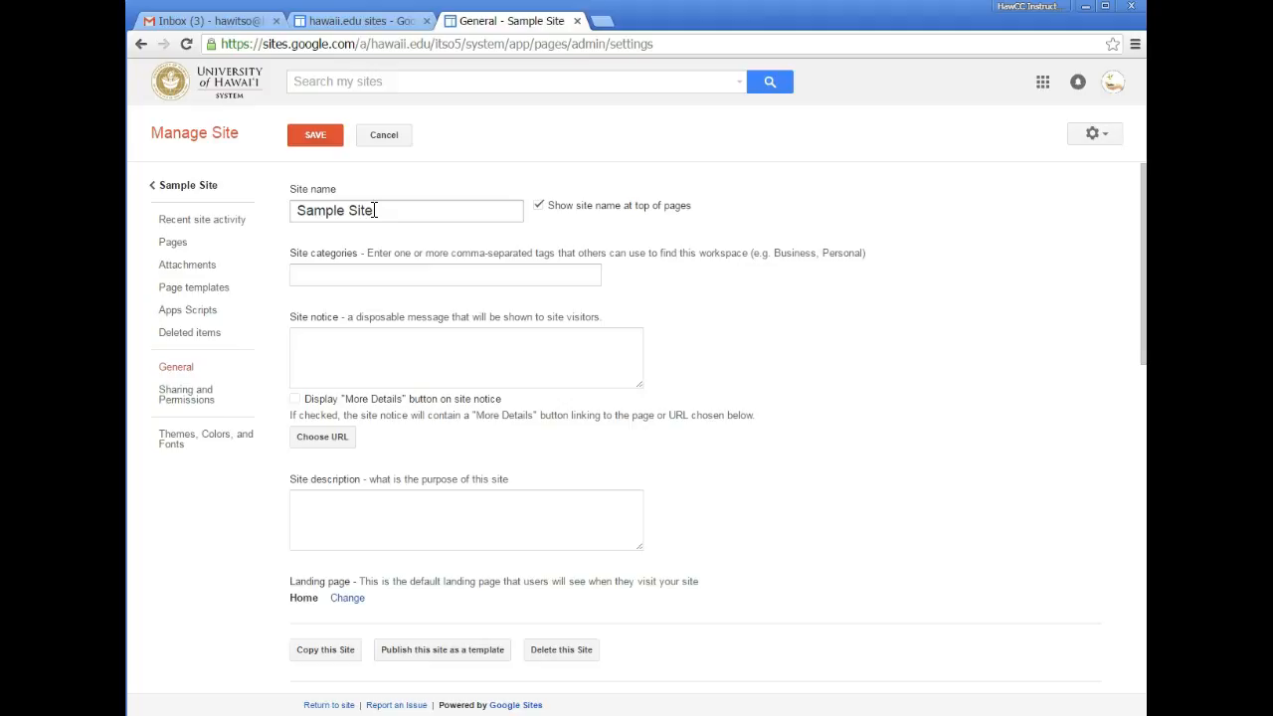
pyautogui.moveTo(375, 210); pyautogui.dragTo(289, 209)
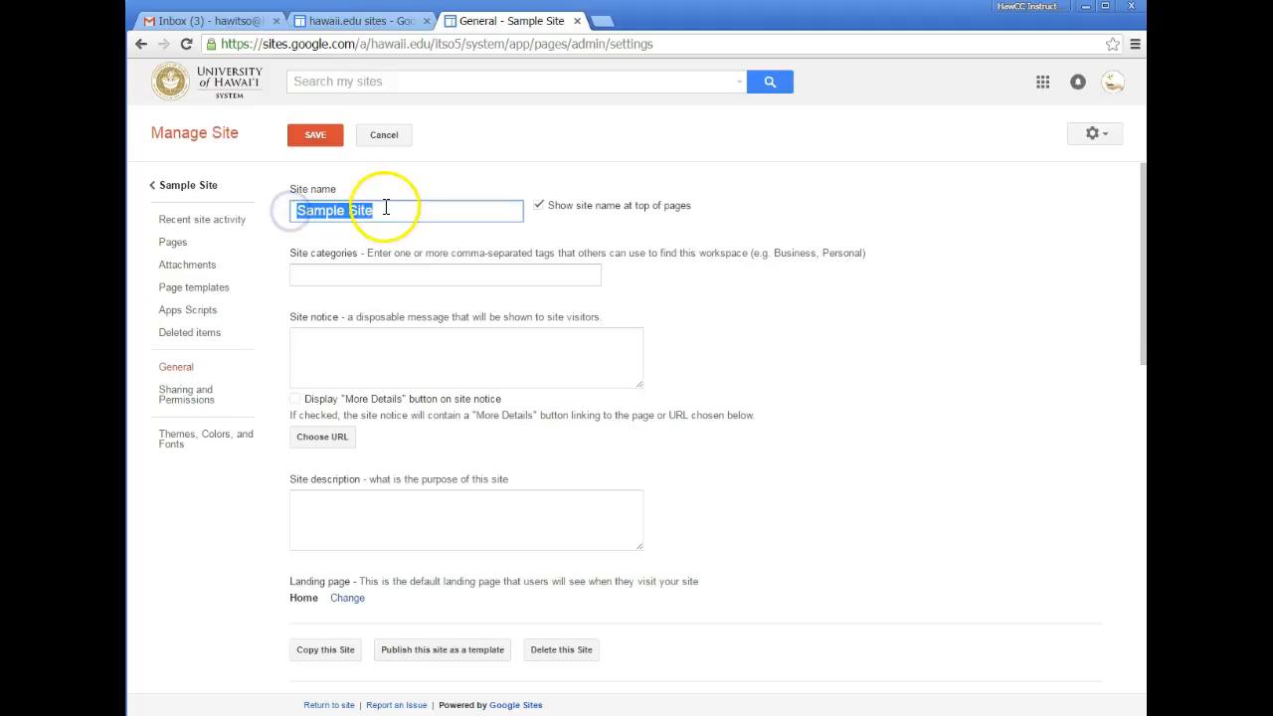
pyautogui.moveTo(385, 209); pyautogui.dragTo(326, 209)
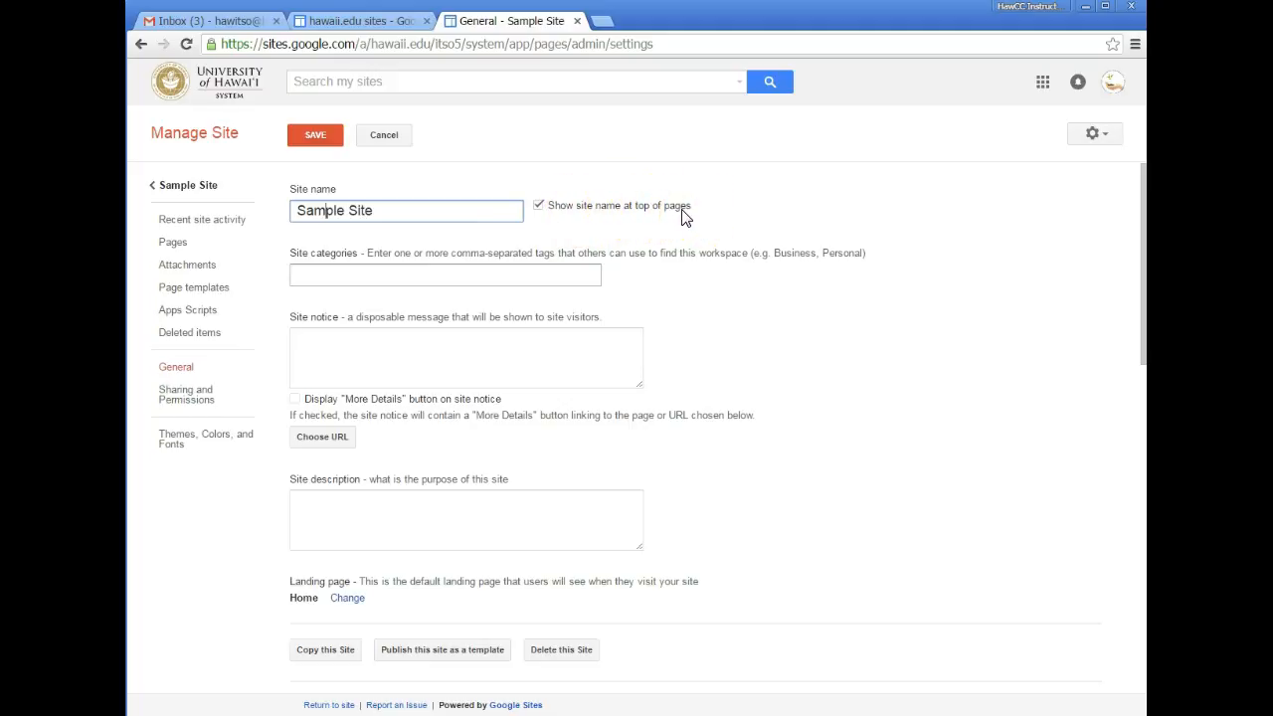
pyautogui.click(538, 207)
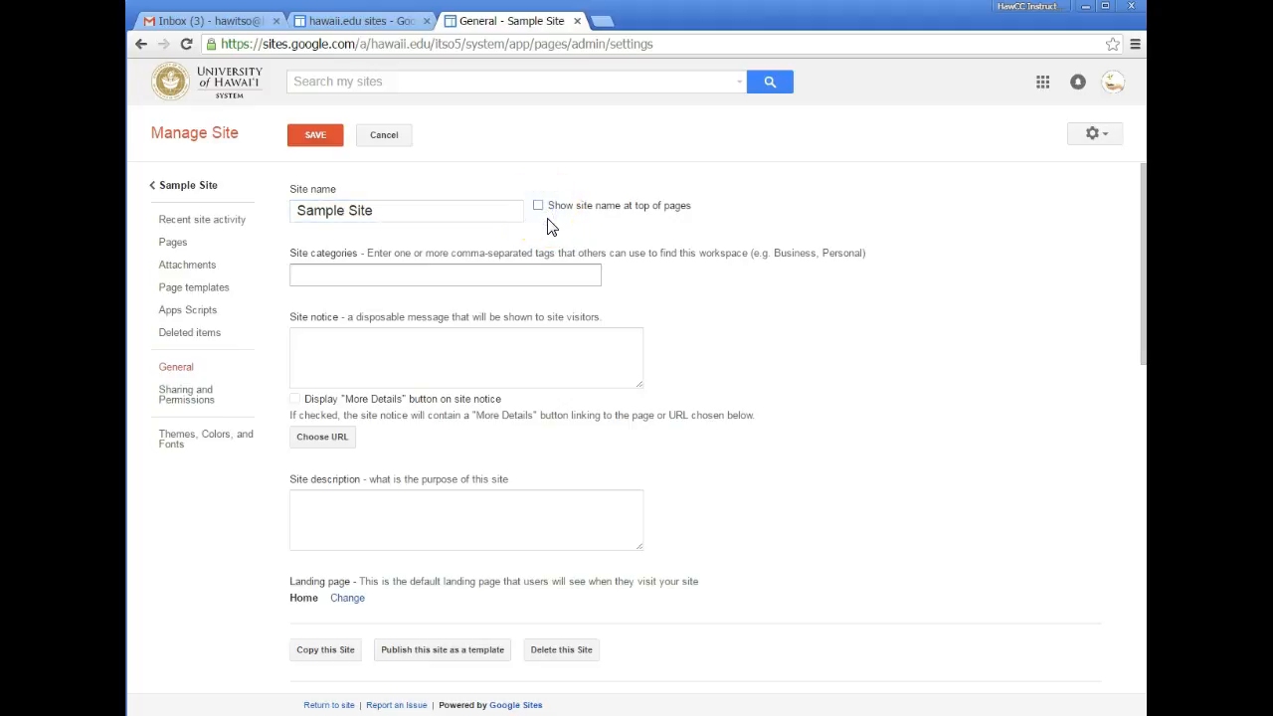
pyautogui.click(512, 528)
pyautogui.scroll(-3, 512, 536)
pyautogui.scroll(3, 500, 511)
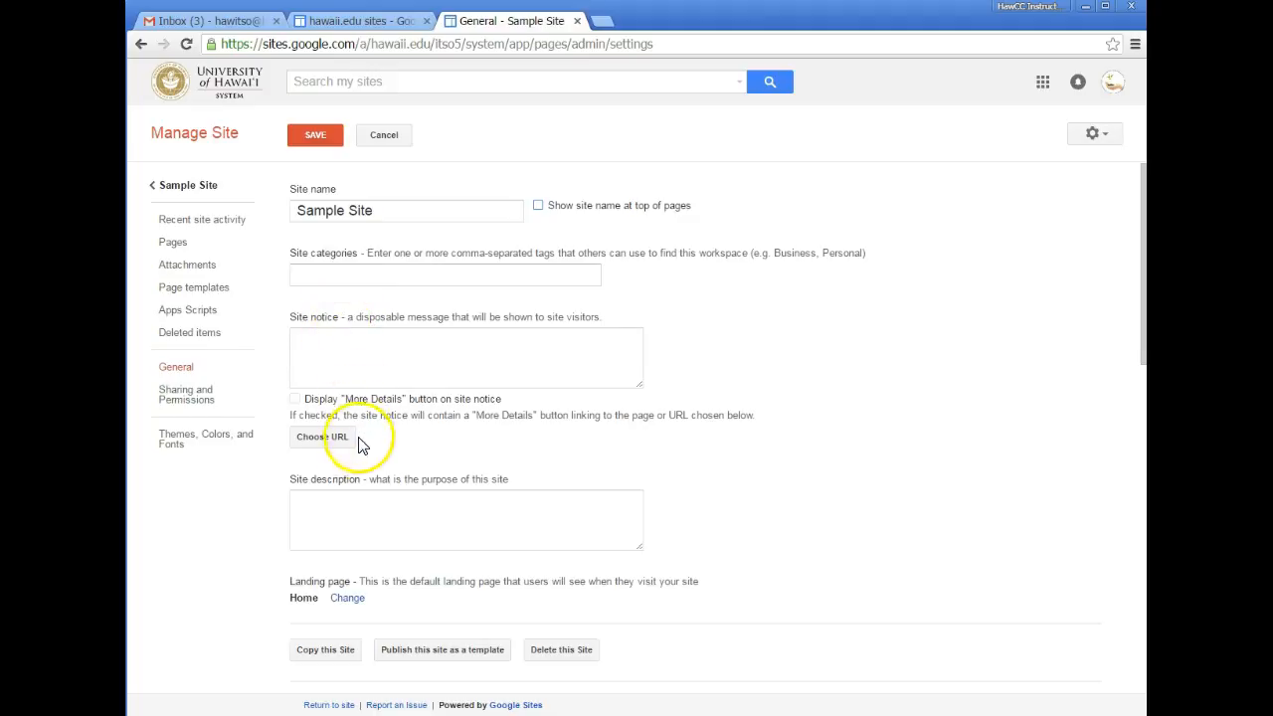
pyautogui.scroll(-2, 358, 485)
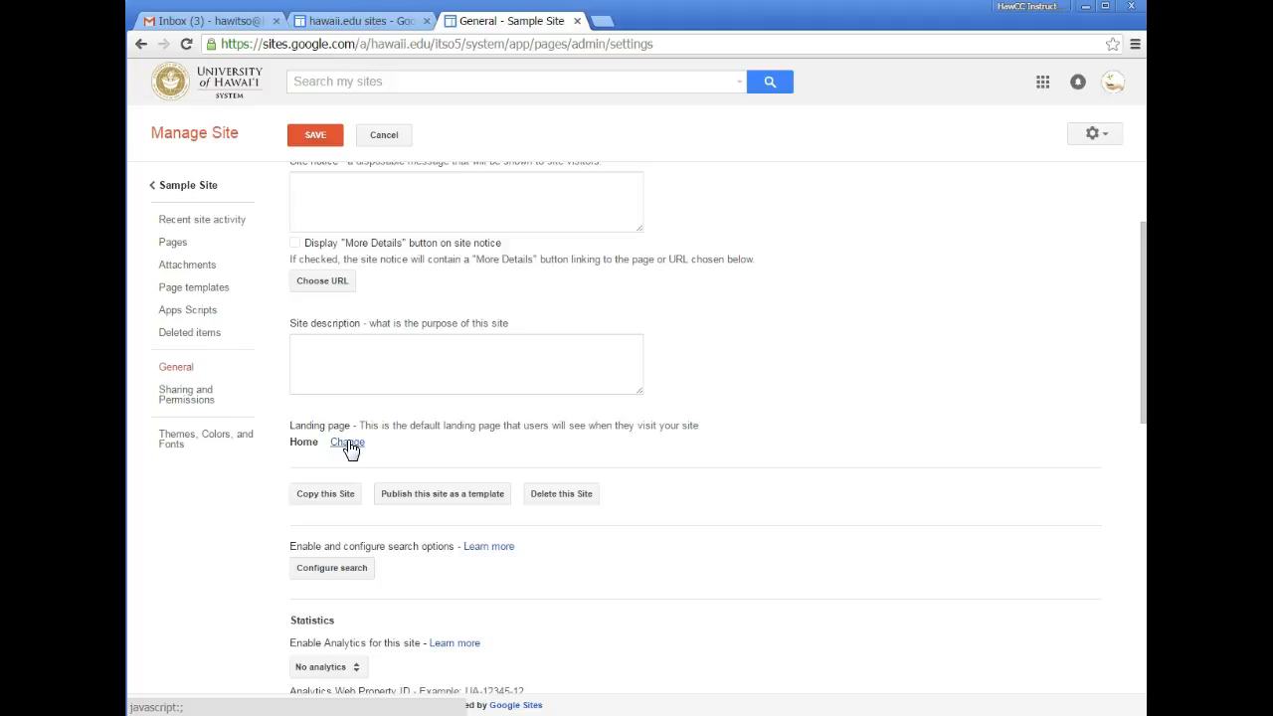
pyautogui.scroll(-1, 378, 476)
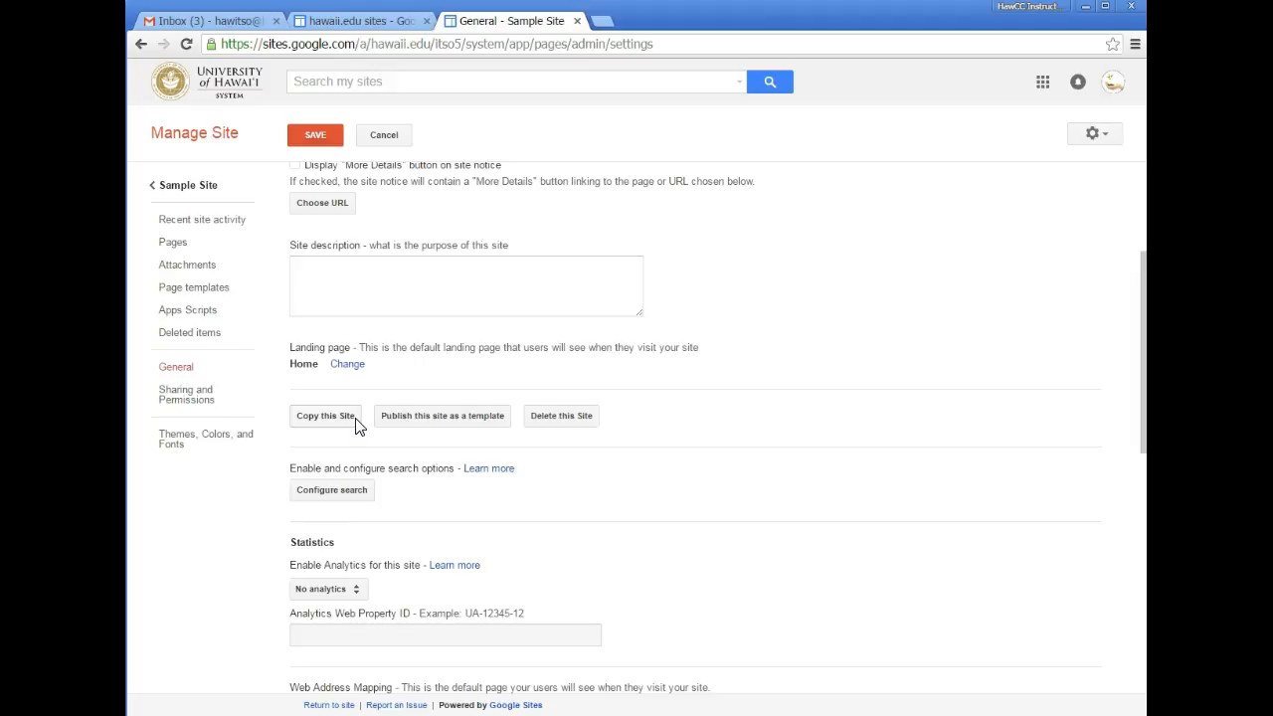
pyautogui.click(443, 421)
pyautogui.click(542, 420)
pyautogui.scroll(-1, 556, 426)
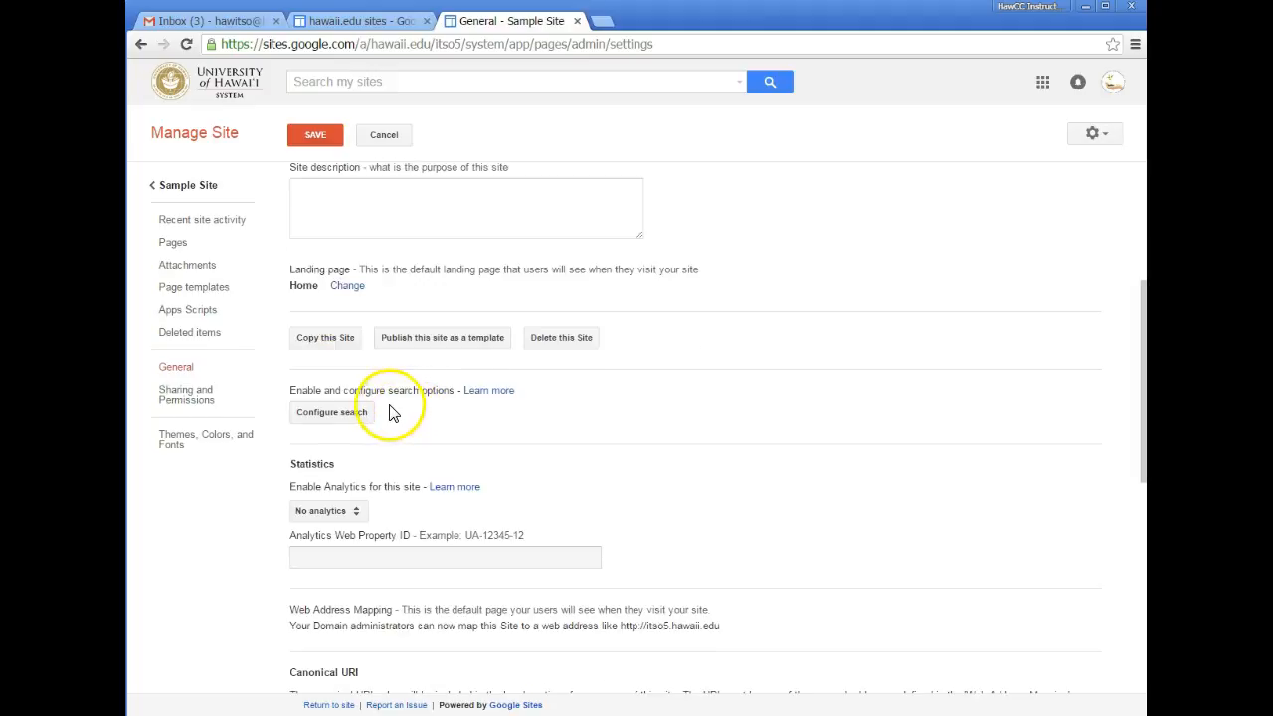
# - Uncheck Enable Search in the site search configuration and confirm with OK
pyautogui.click(353, 414)
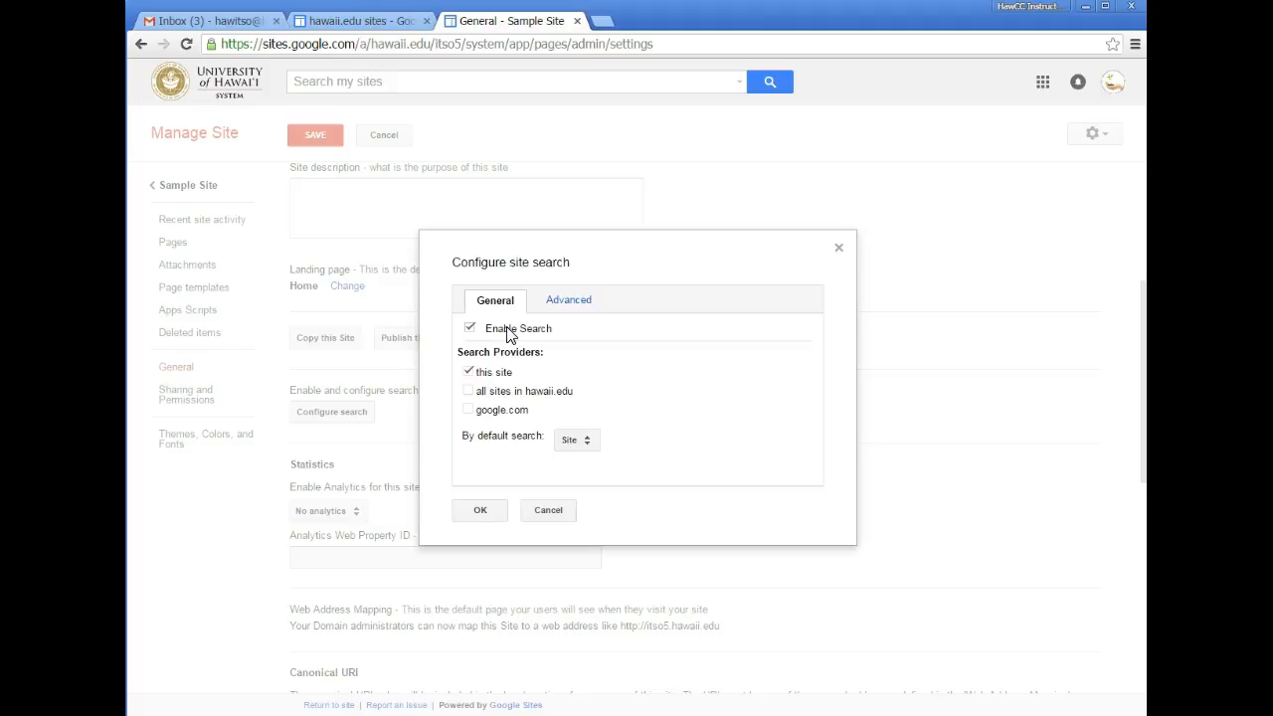
pyautogui.click(469, 328)
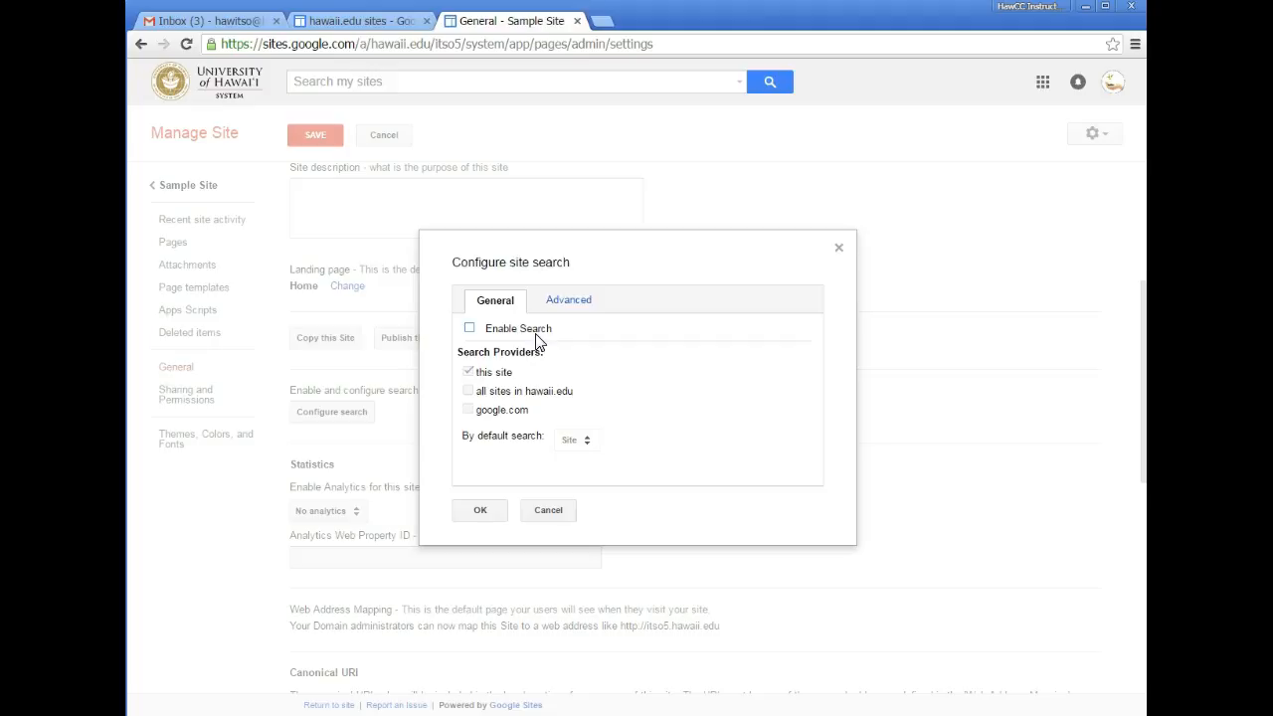
pyautogui.click(494, 512)
# - Enable mobile adjustment and embedding, and limit site activity access to Collaborators only
pyautogui.scroll(-3, 616, 537)
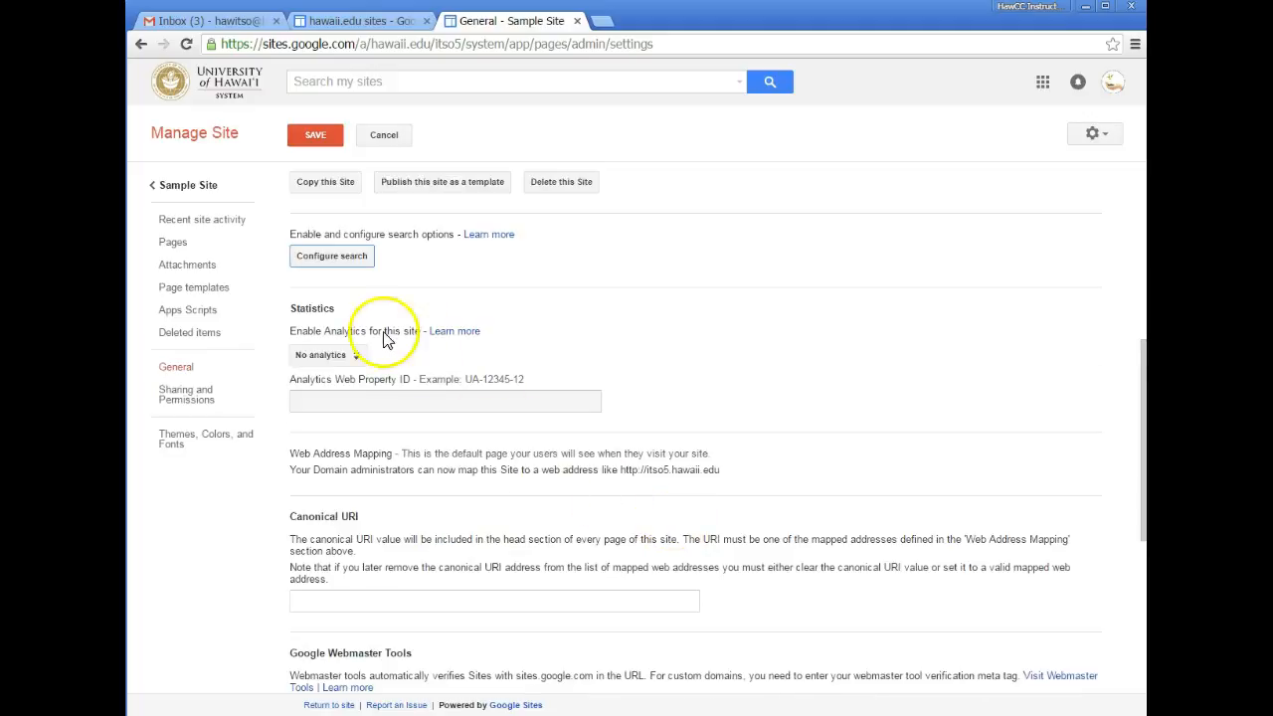
pyautogui.scroll(-3, 361, 505)
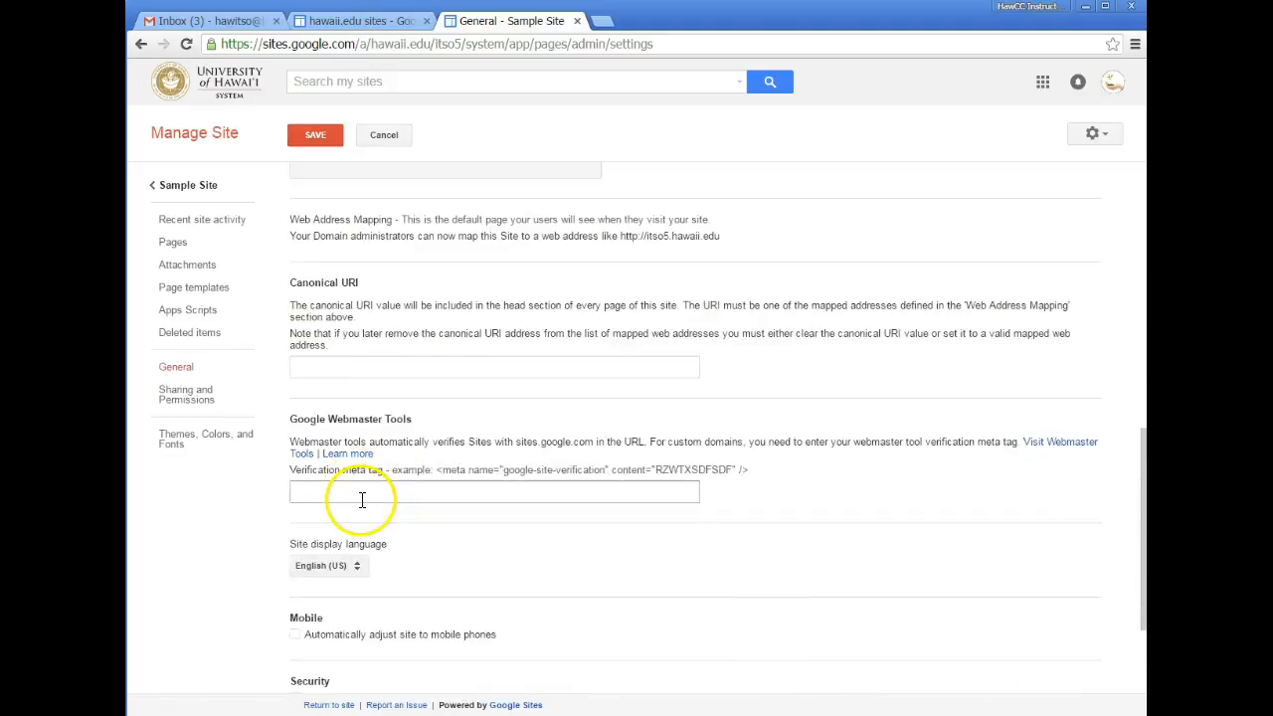
pyautogui.scroll(-4, 363, 507)
pyautogui.scroll(-1, 361, 506)
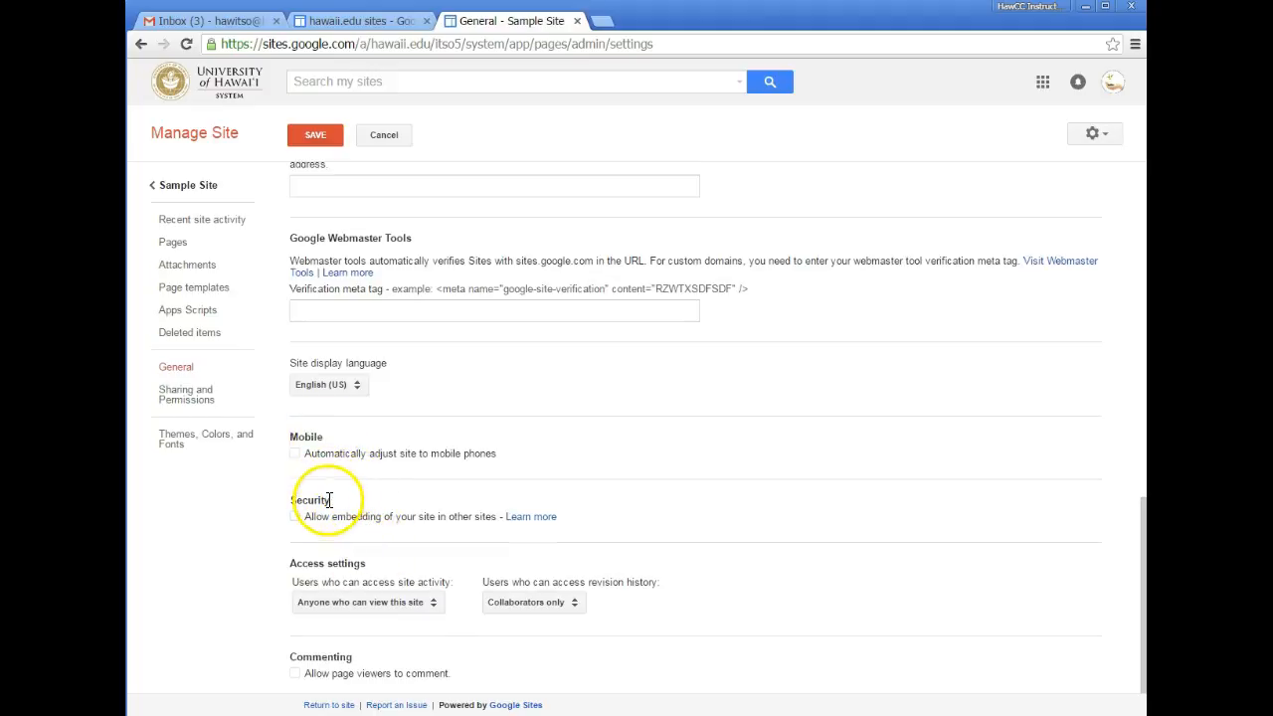
pyautogui.click(295, 454)
pyautogui.click(295, 517)
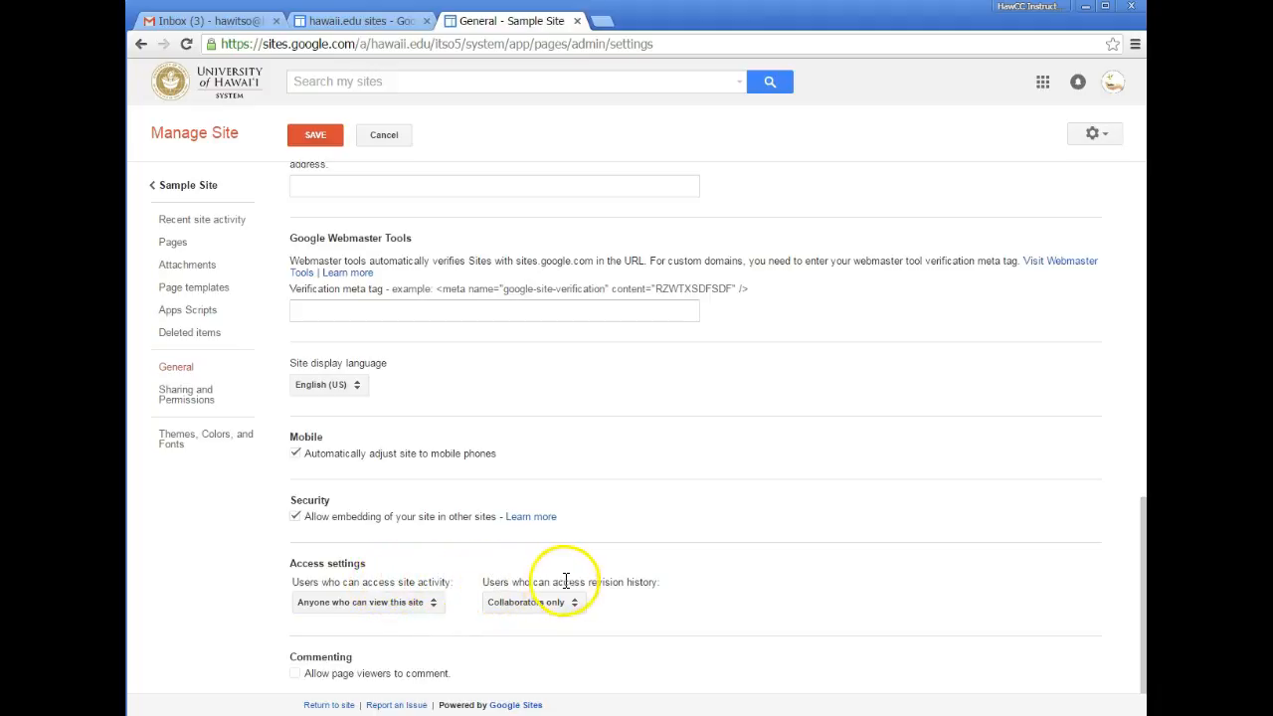
pyautogui.click(429, 602)
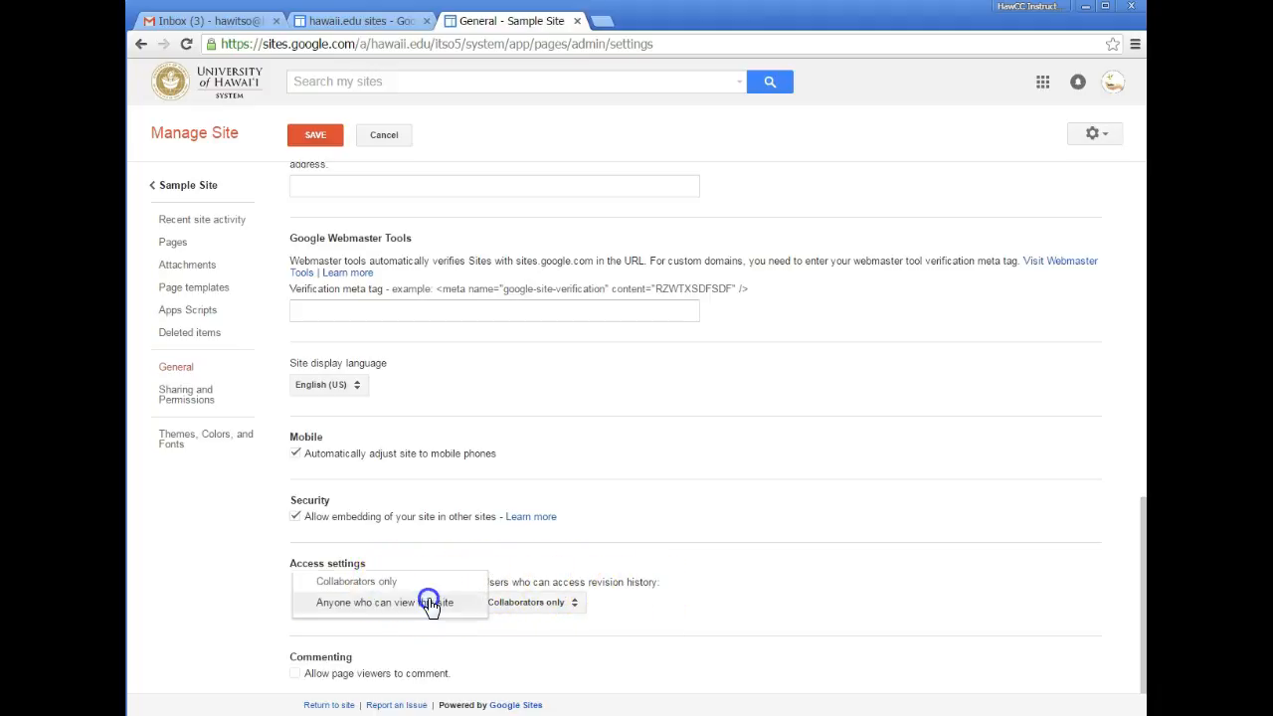
pyautogui.click(426, 582)
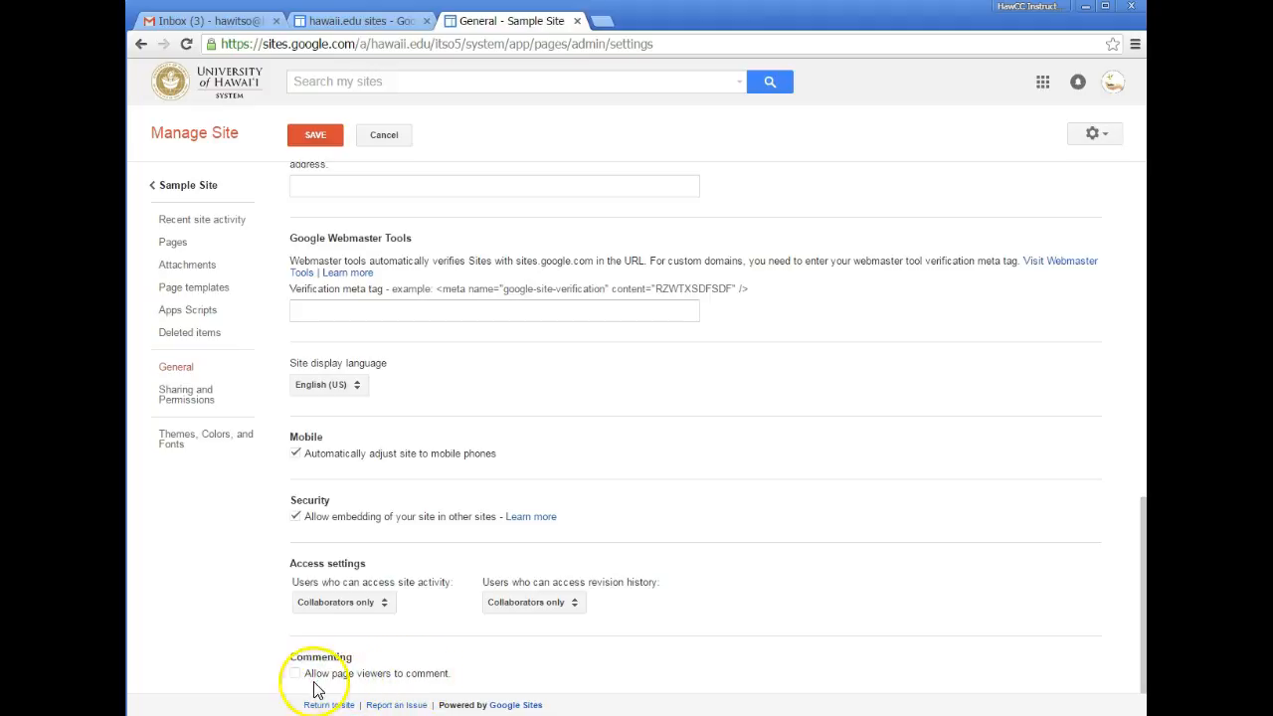
# - Save the Sample Site General settings changes
pyautogui.click(329, 146)
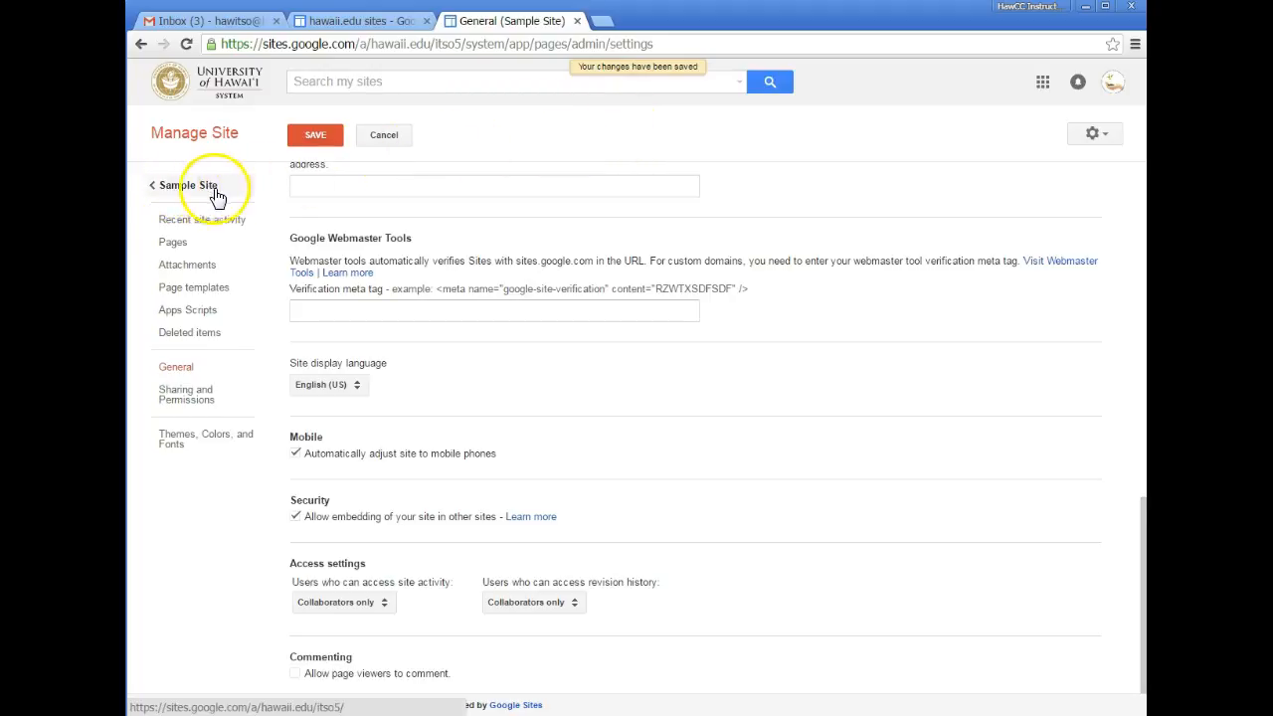
pyautogui.click(155, 193)
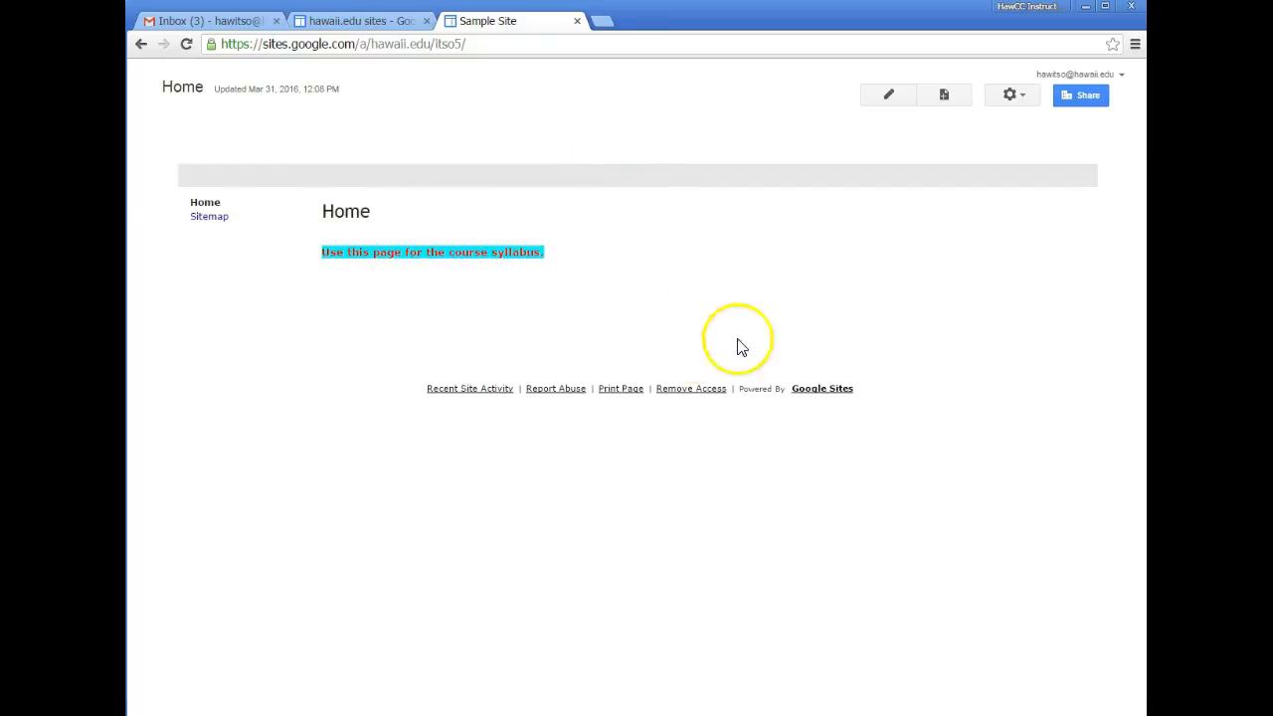
pyautogui.click(1019, 96)
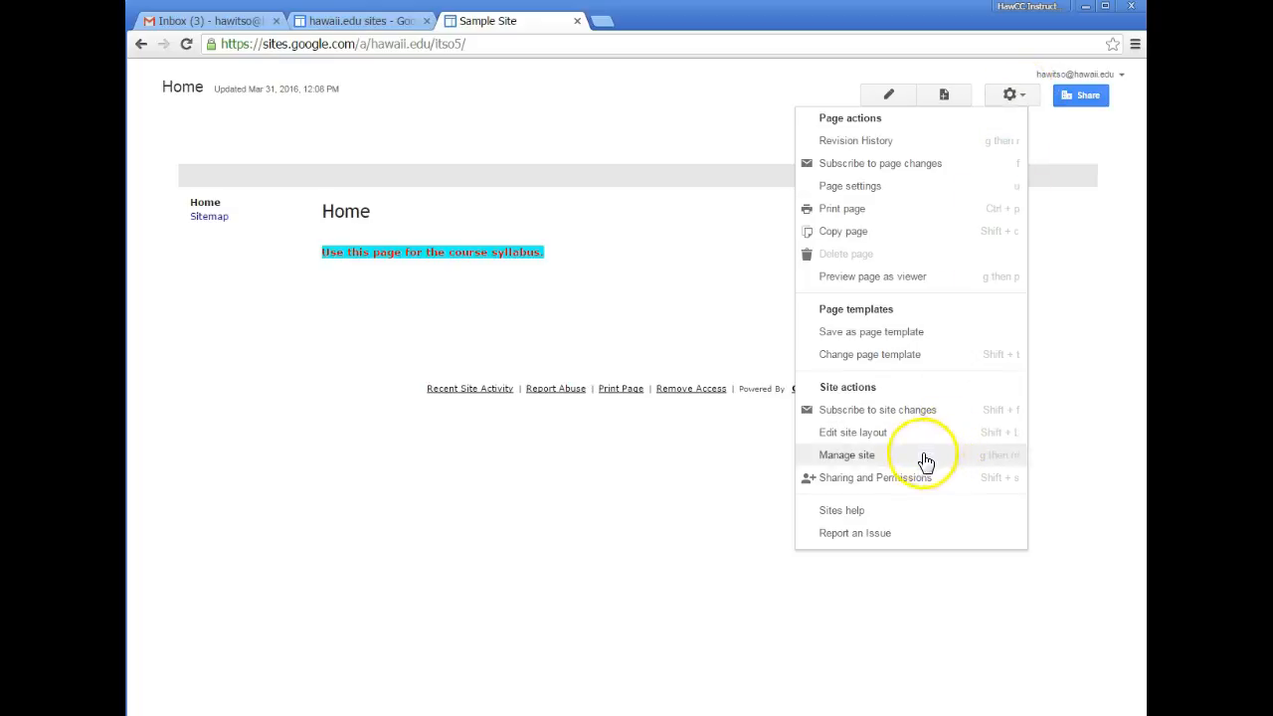
pyautogui.click(866, 454)
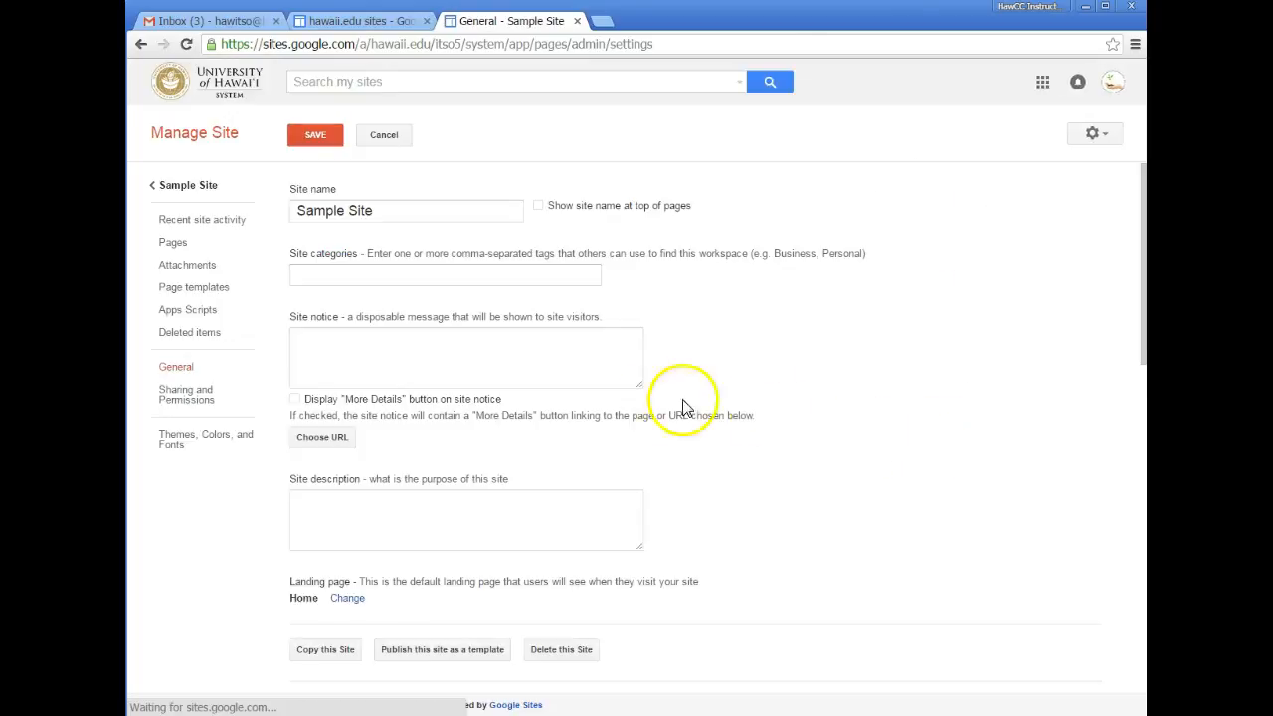
# - Set Sample Site link sharing to 'On - Anyone with the link' (Can view) and save
pyautogui.click(197, 408)
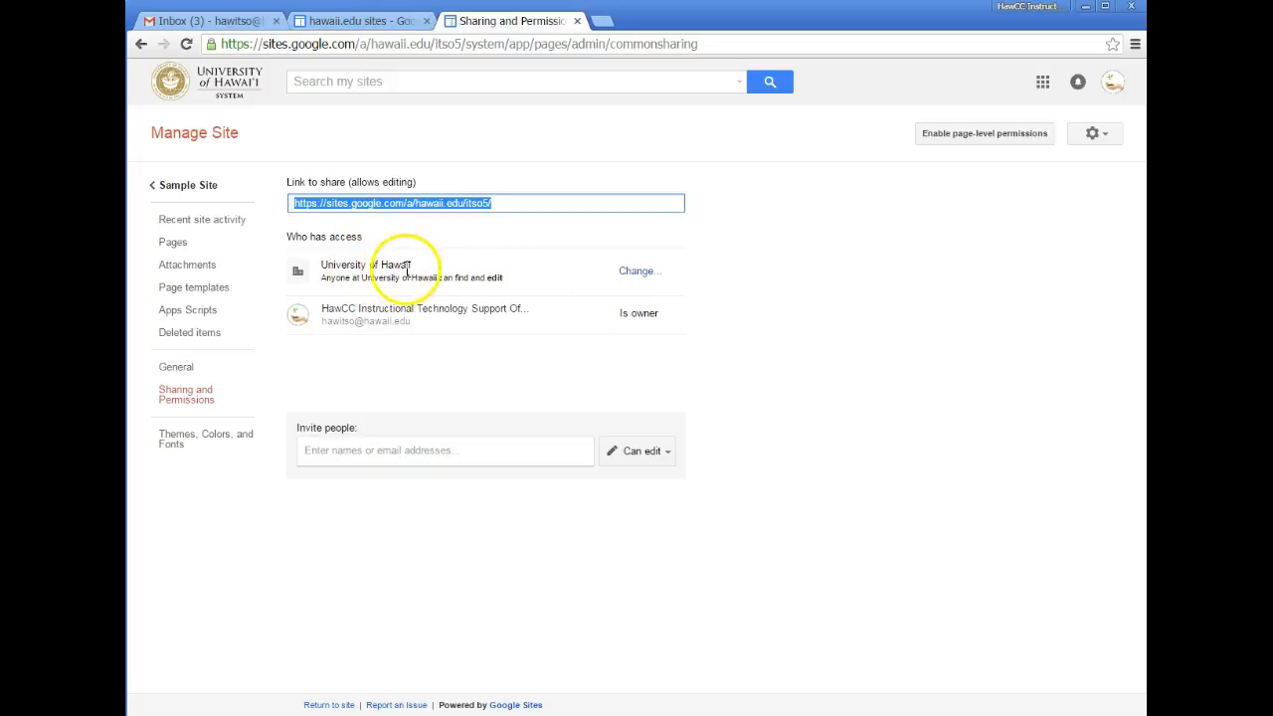
pyautogui.click(638, 272)
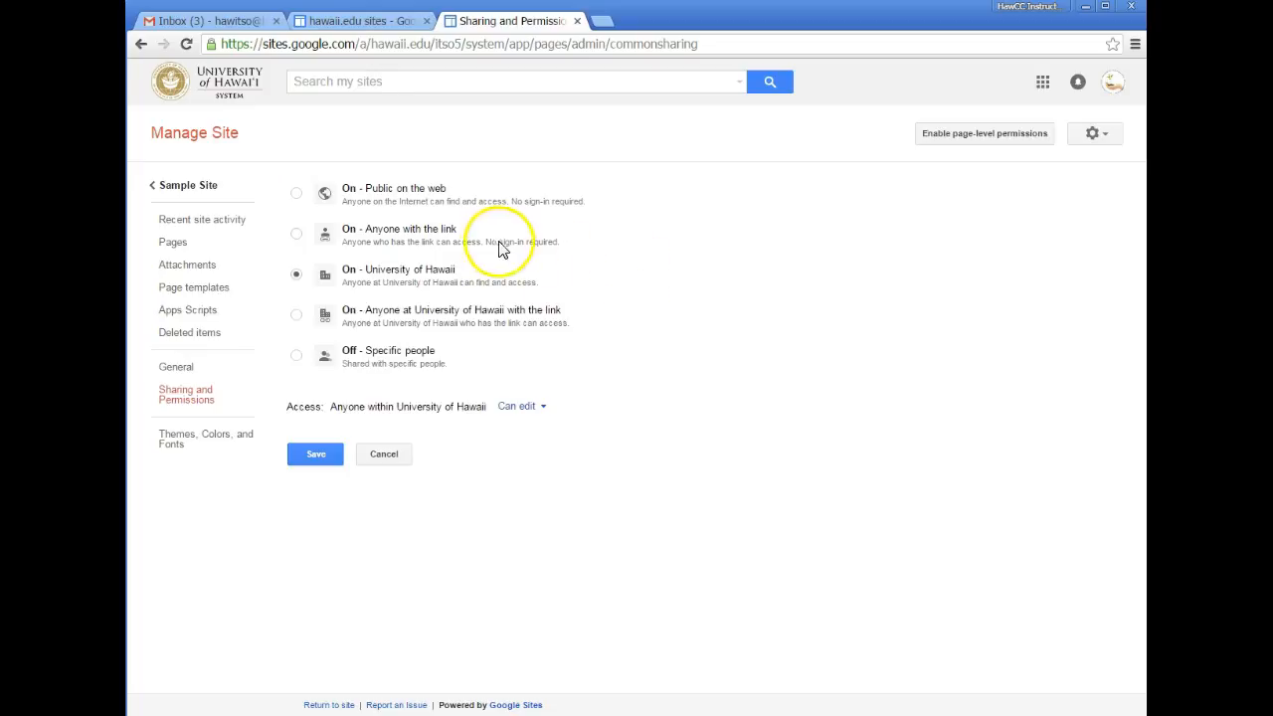
pyautogui.click(297, 233)
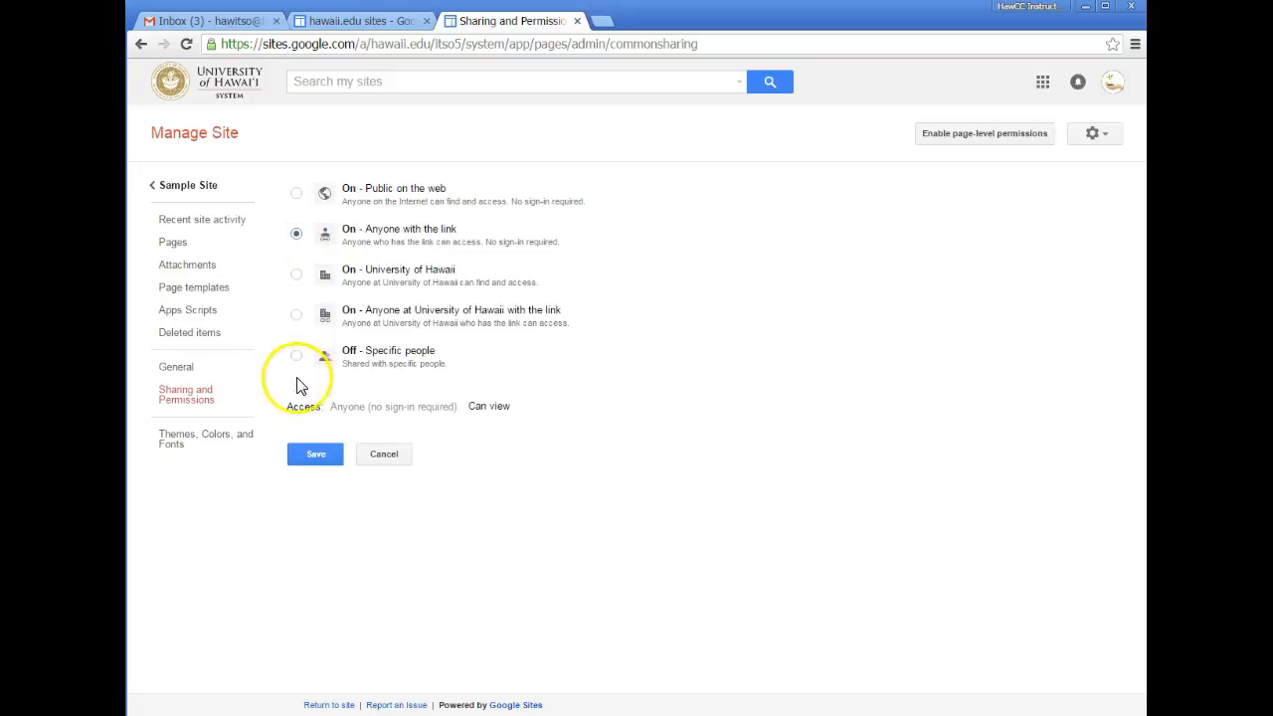
pyautogui.click(327, 454)
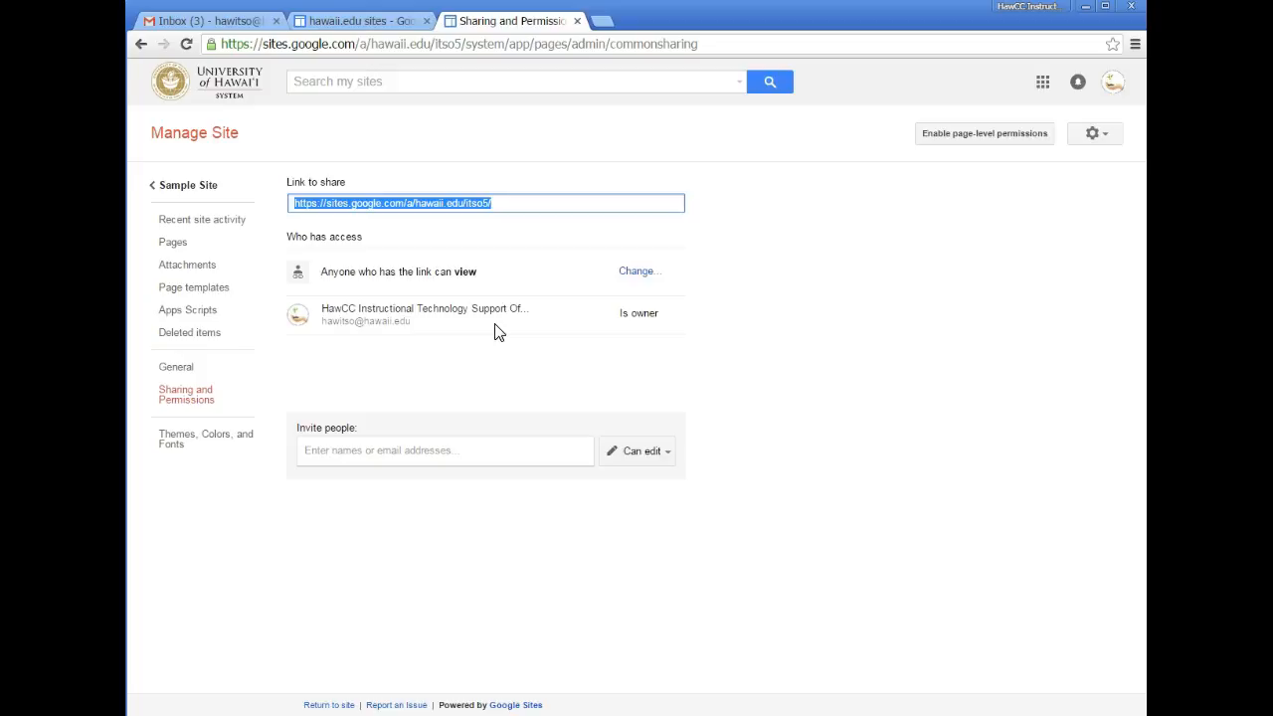
# - Invite the colleague by their username and give them 'Is owner' access
pyautogui.click(540, 452)
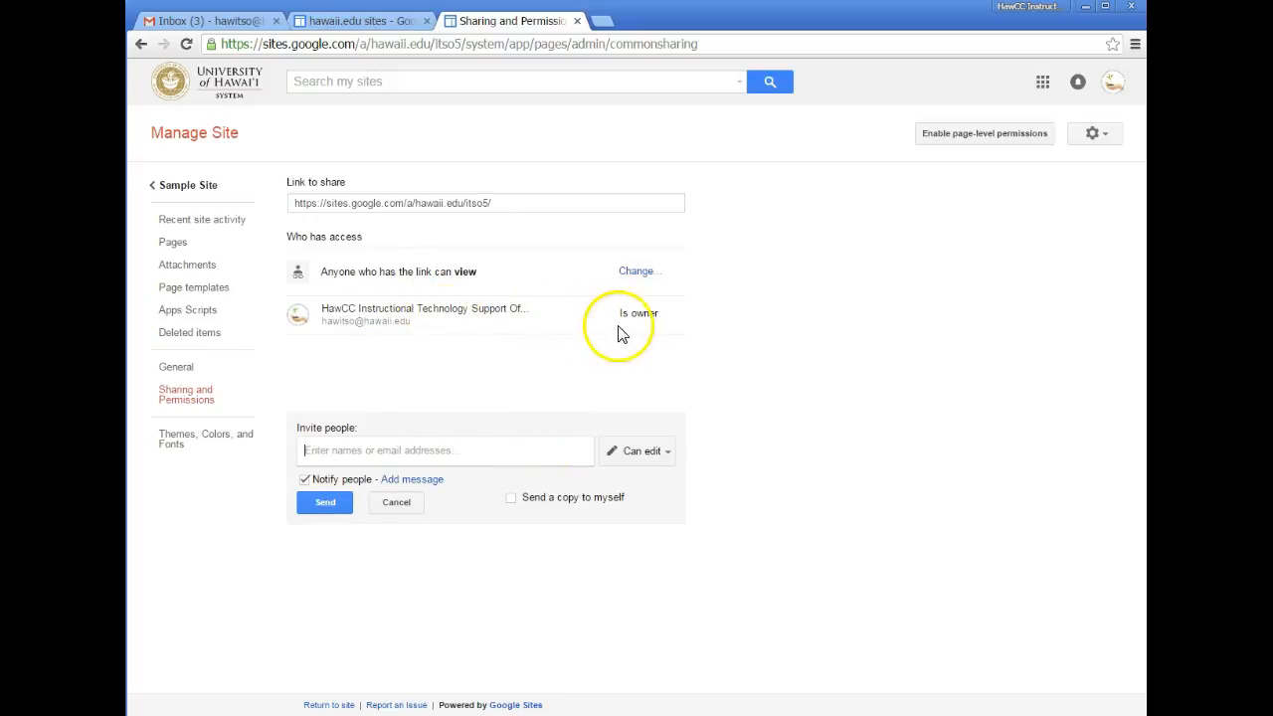
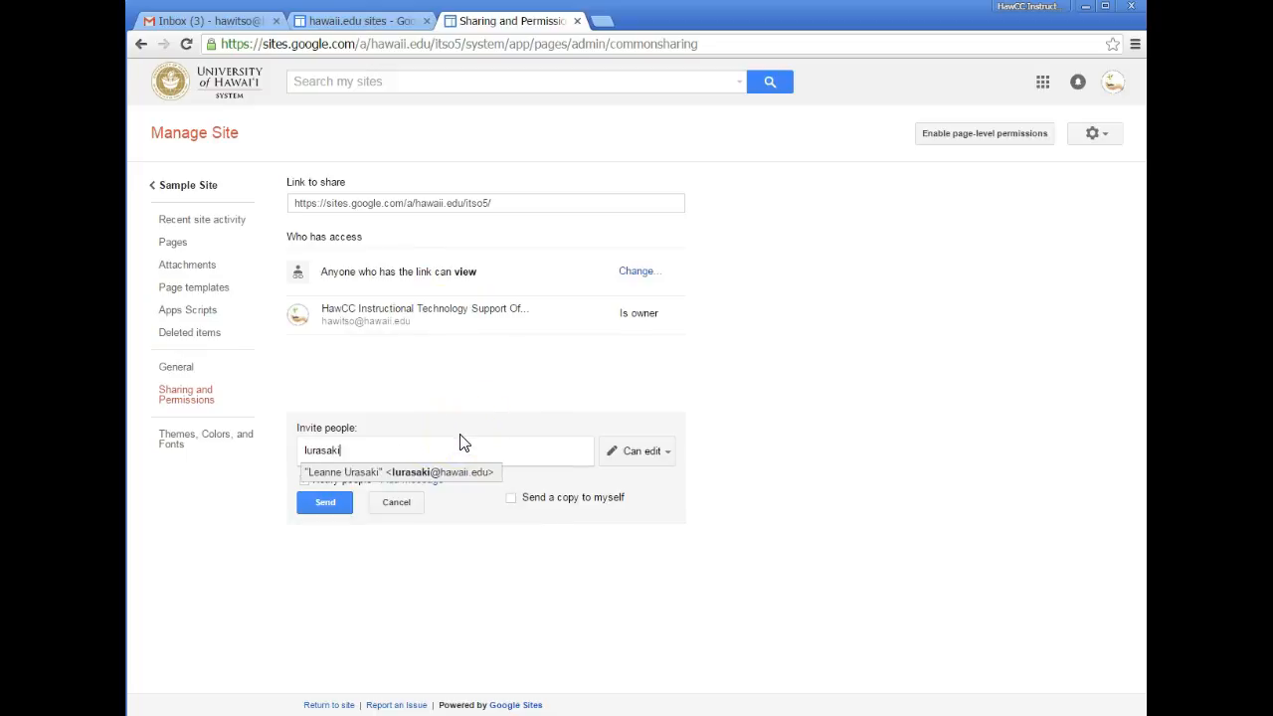
pyautogui.press('Return')
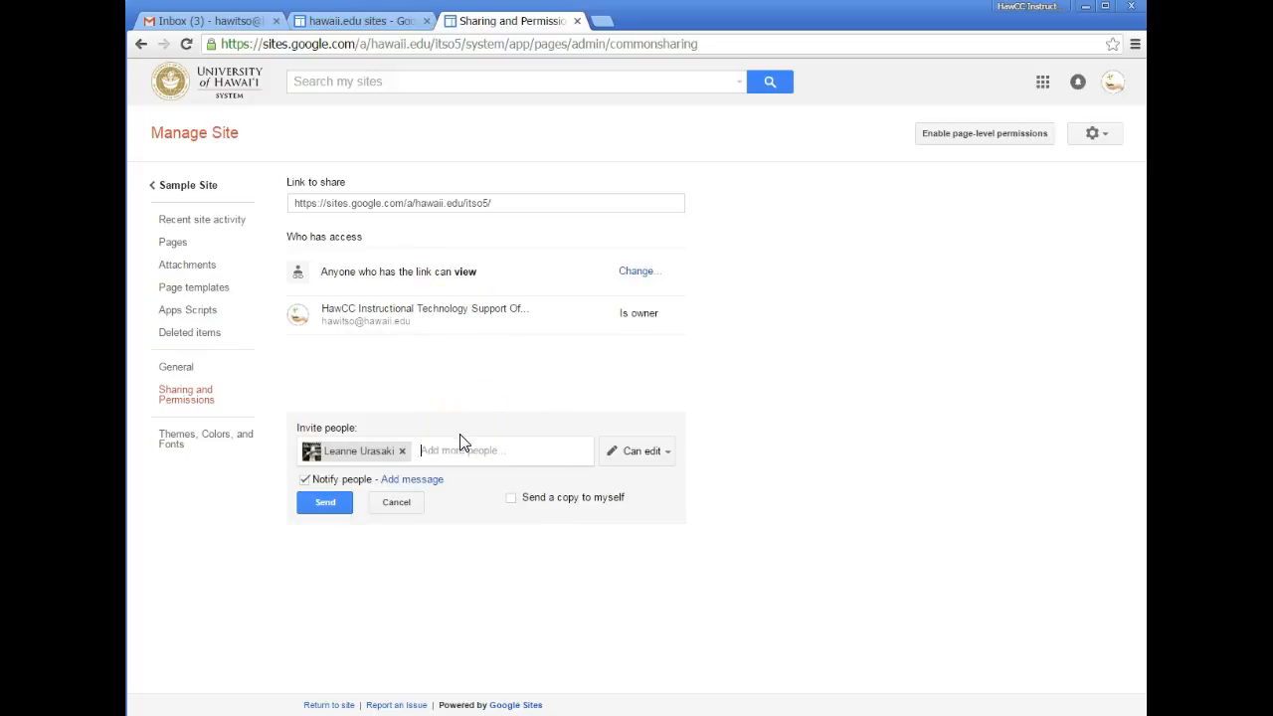
pyautogui.click(660, 453)
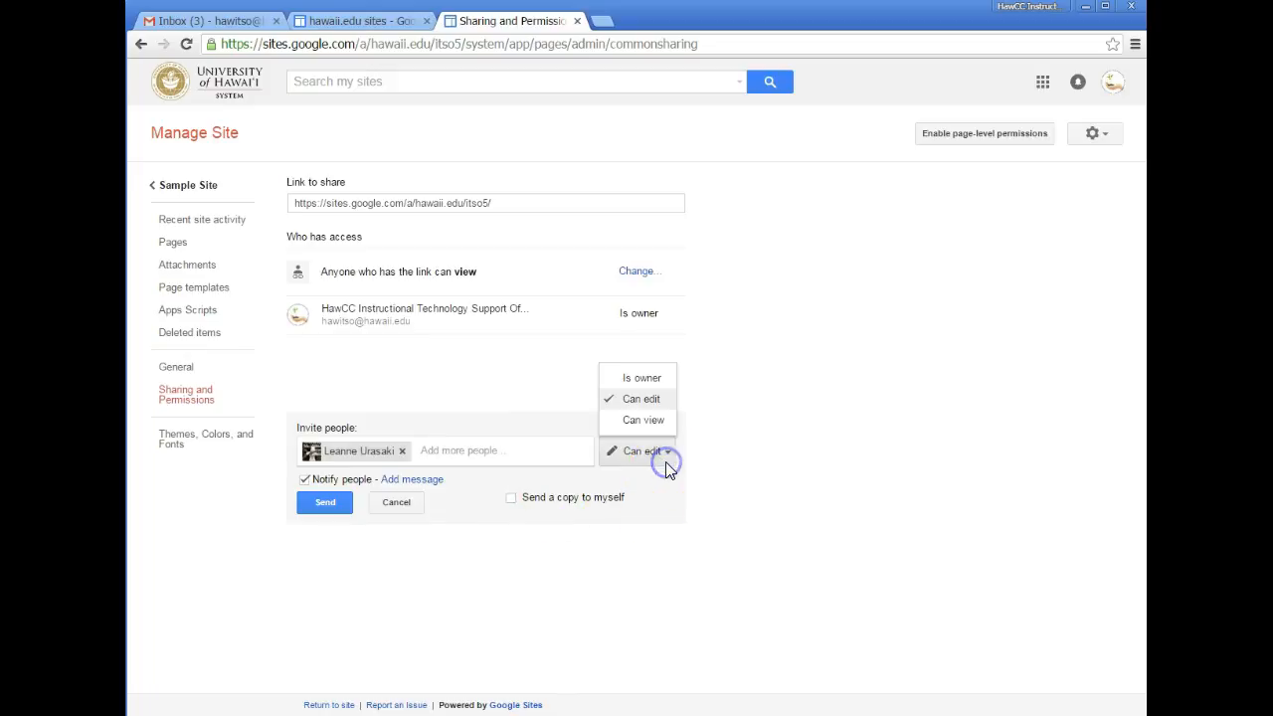
pyautogui.click(663, 400)
pyautogui.click(641, 378)
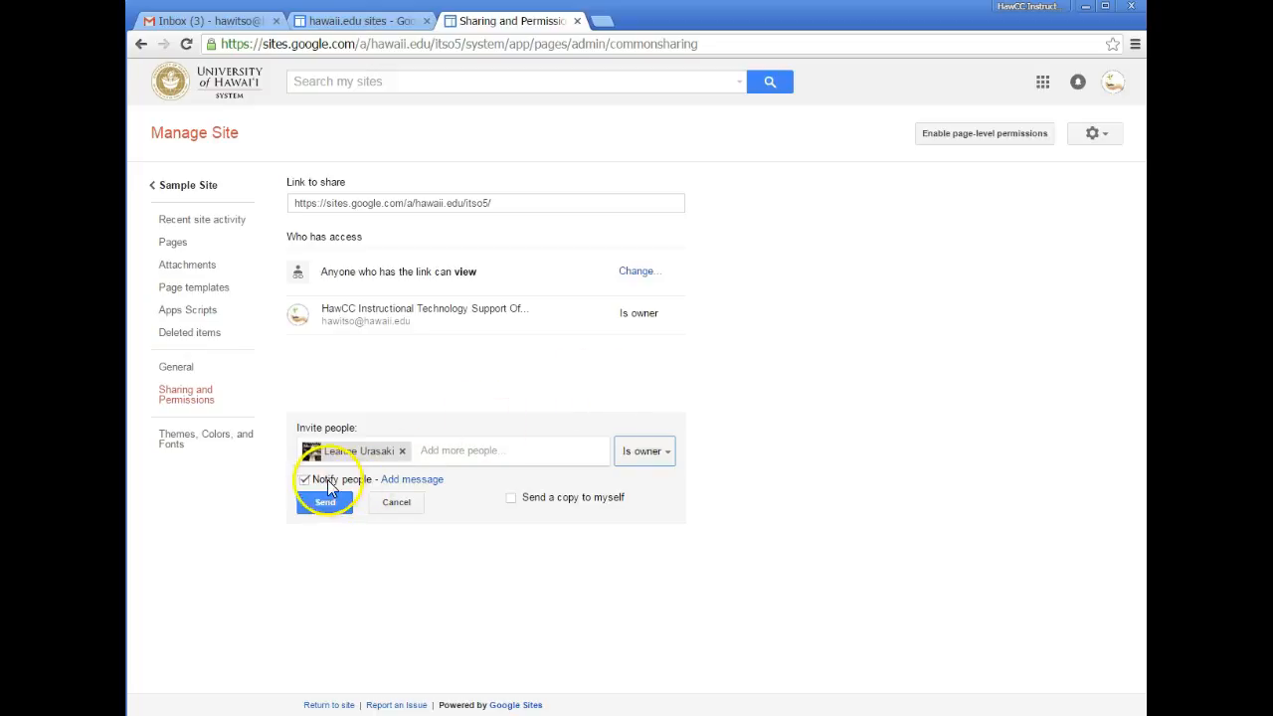
# - Send the owner invitation with Notify people unchecked and no personal message
pyautogui.click(398, 480)
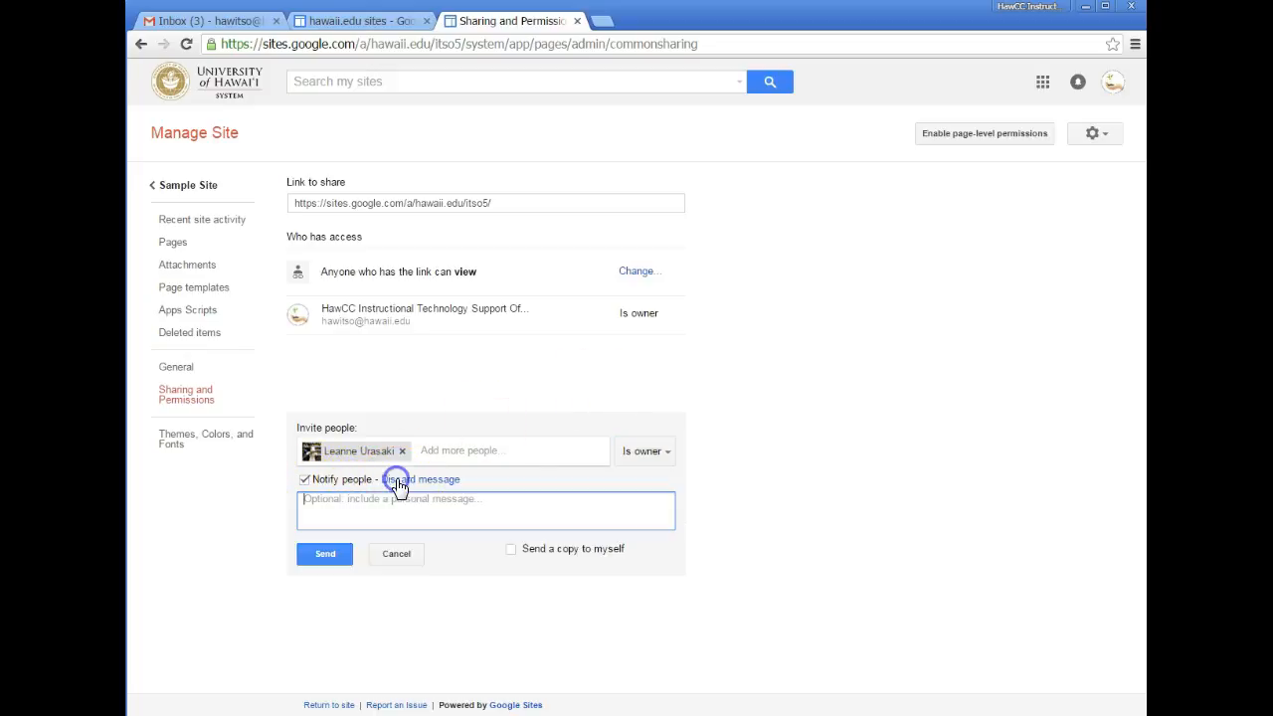
pyautogui.click(405, 483)
pyautogui.click(306, 479)
pyautogui.click(333, 504)
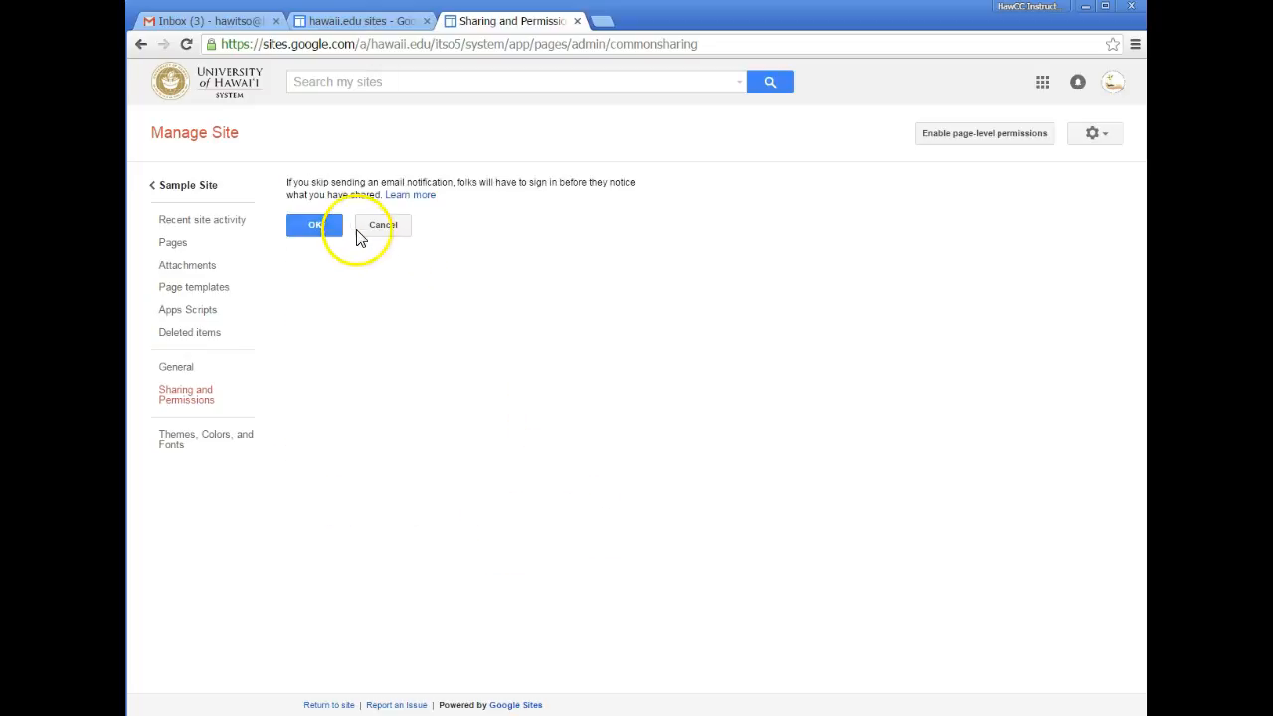
pyautogui.click(336, 228)
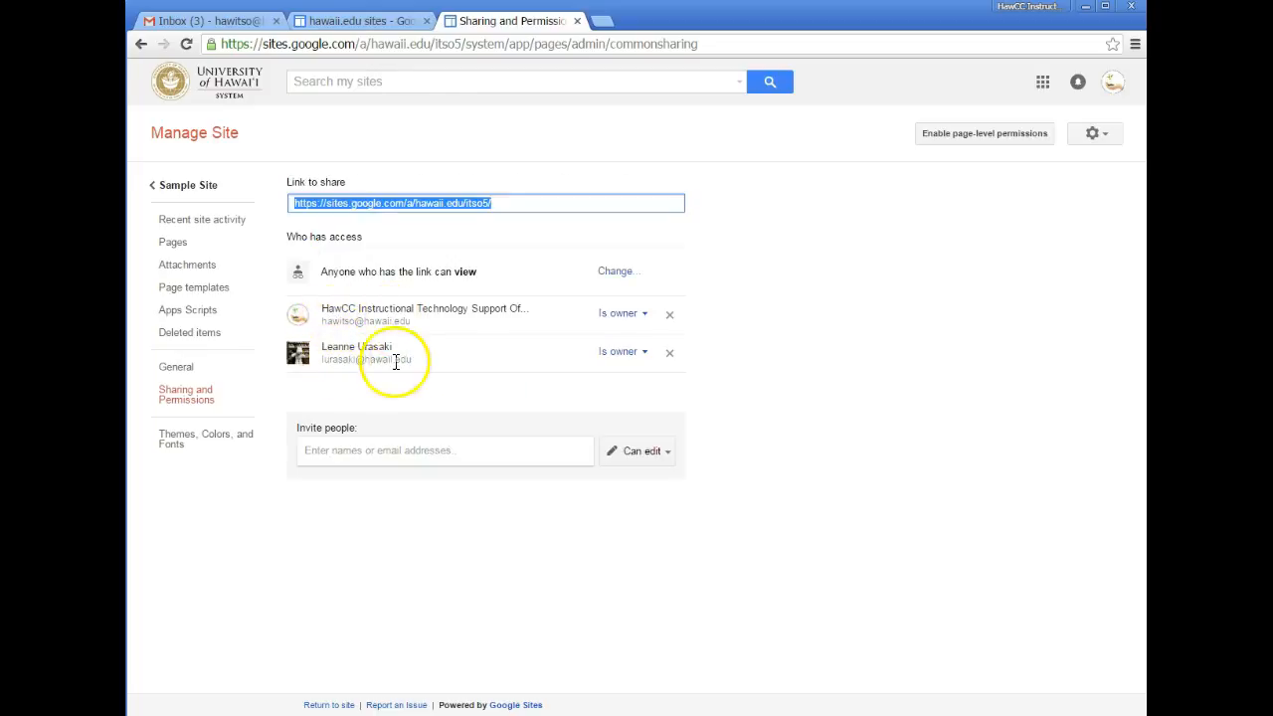
pyautogui.click(621, 348)
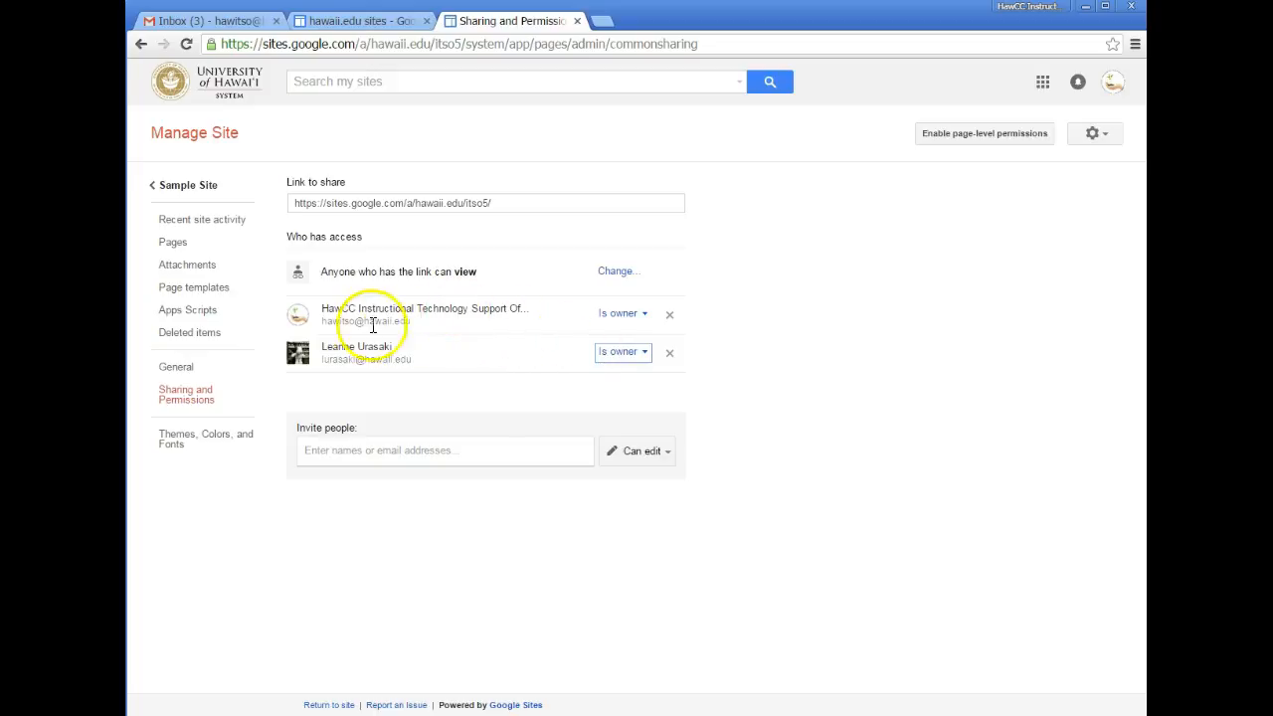
pyautogui.click(582, 322)
pyautogui.click(587, 332)
pyautogui.click(251, 437)
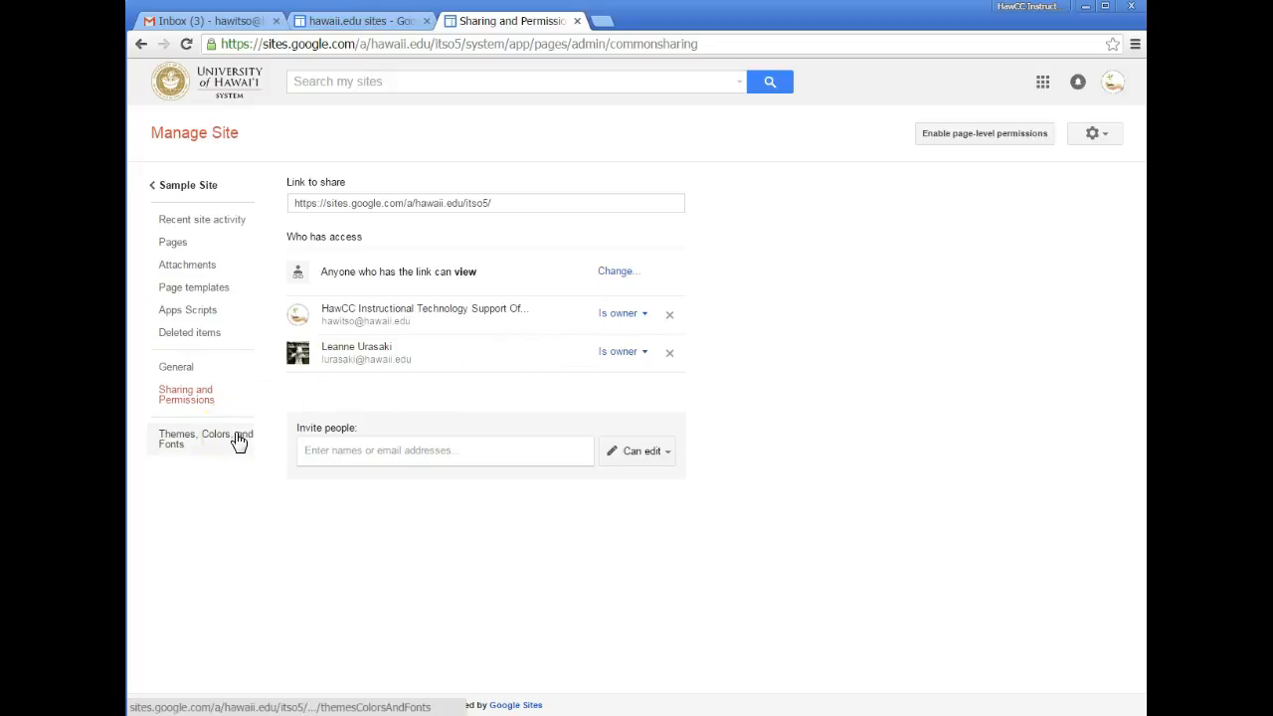